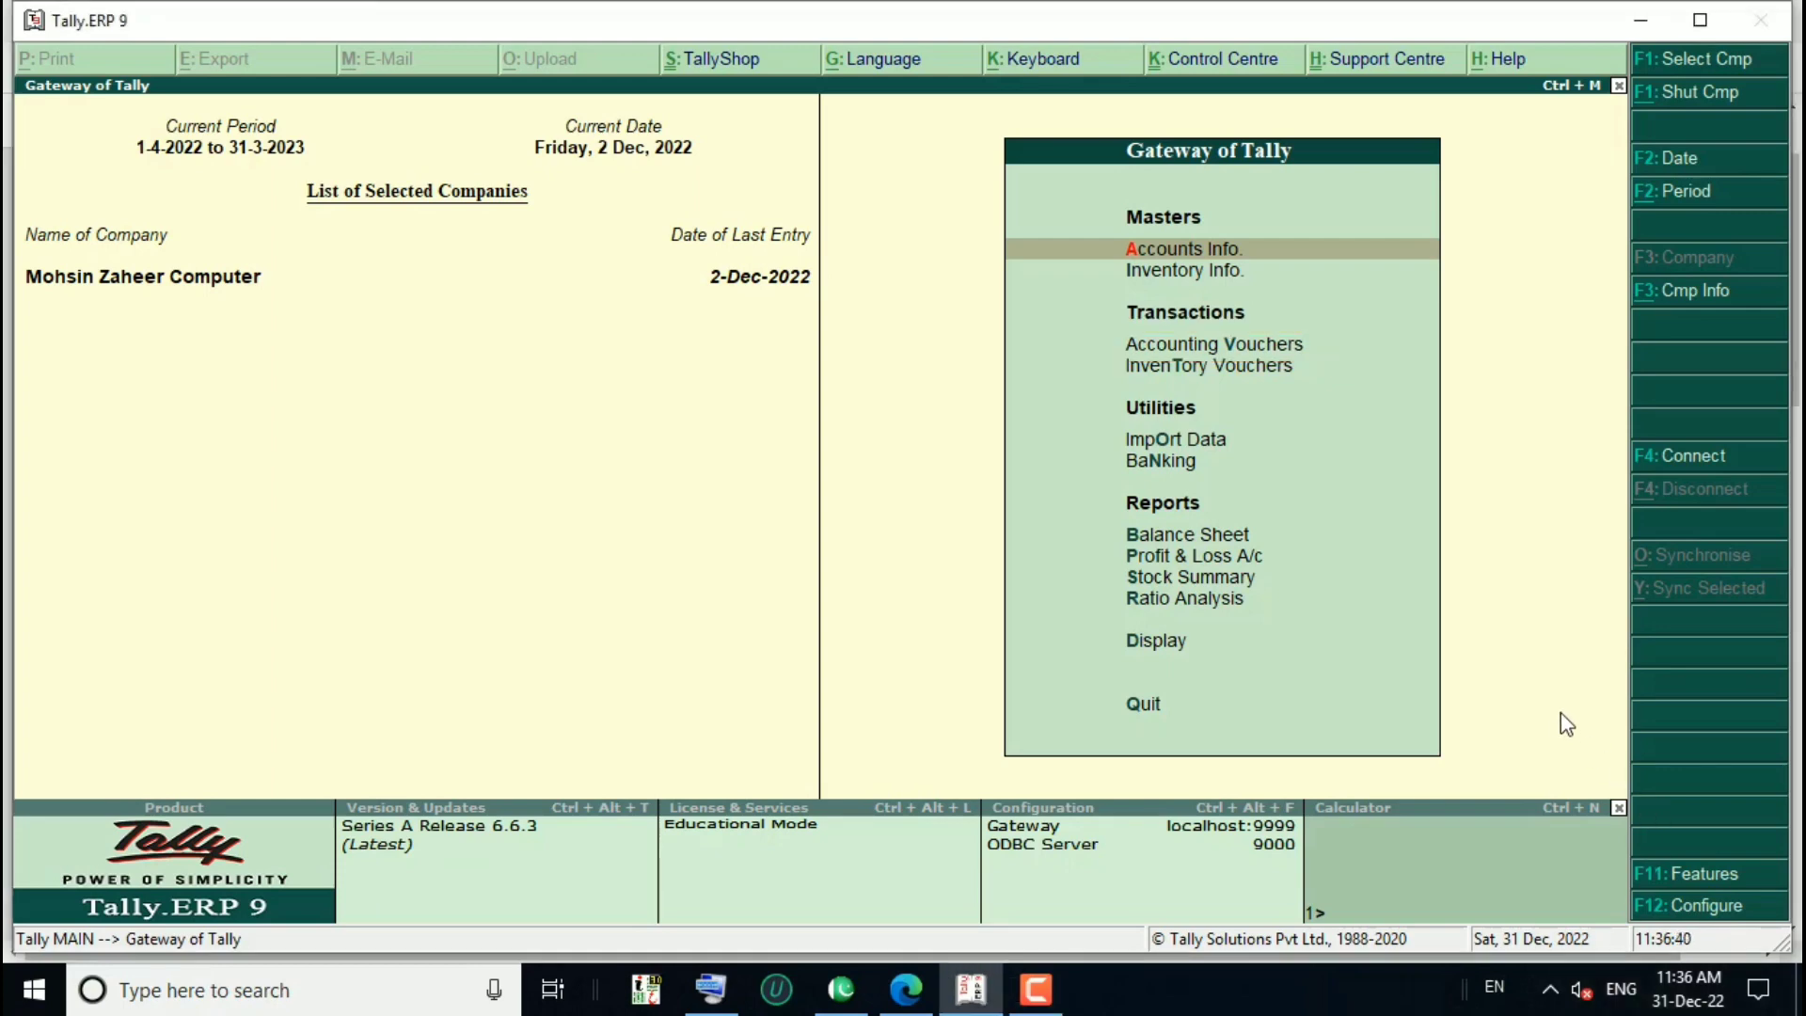
Start a new Credit Note voucher in the accounting vouchers
{"action": "key", "text": "v"}
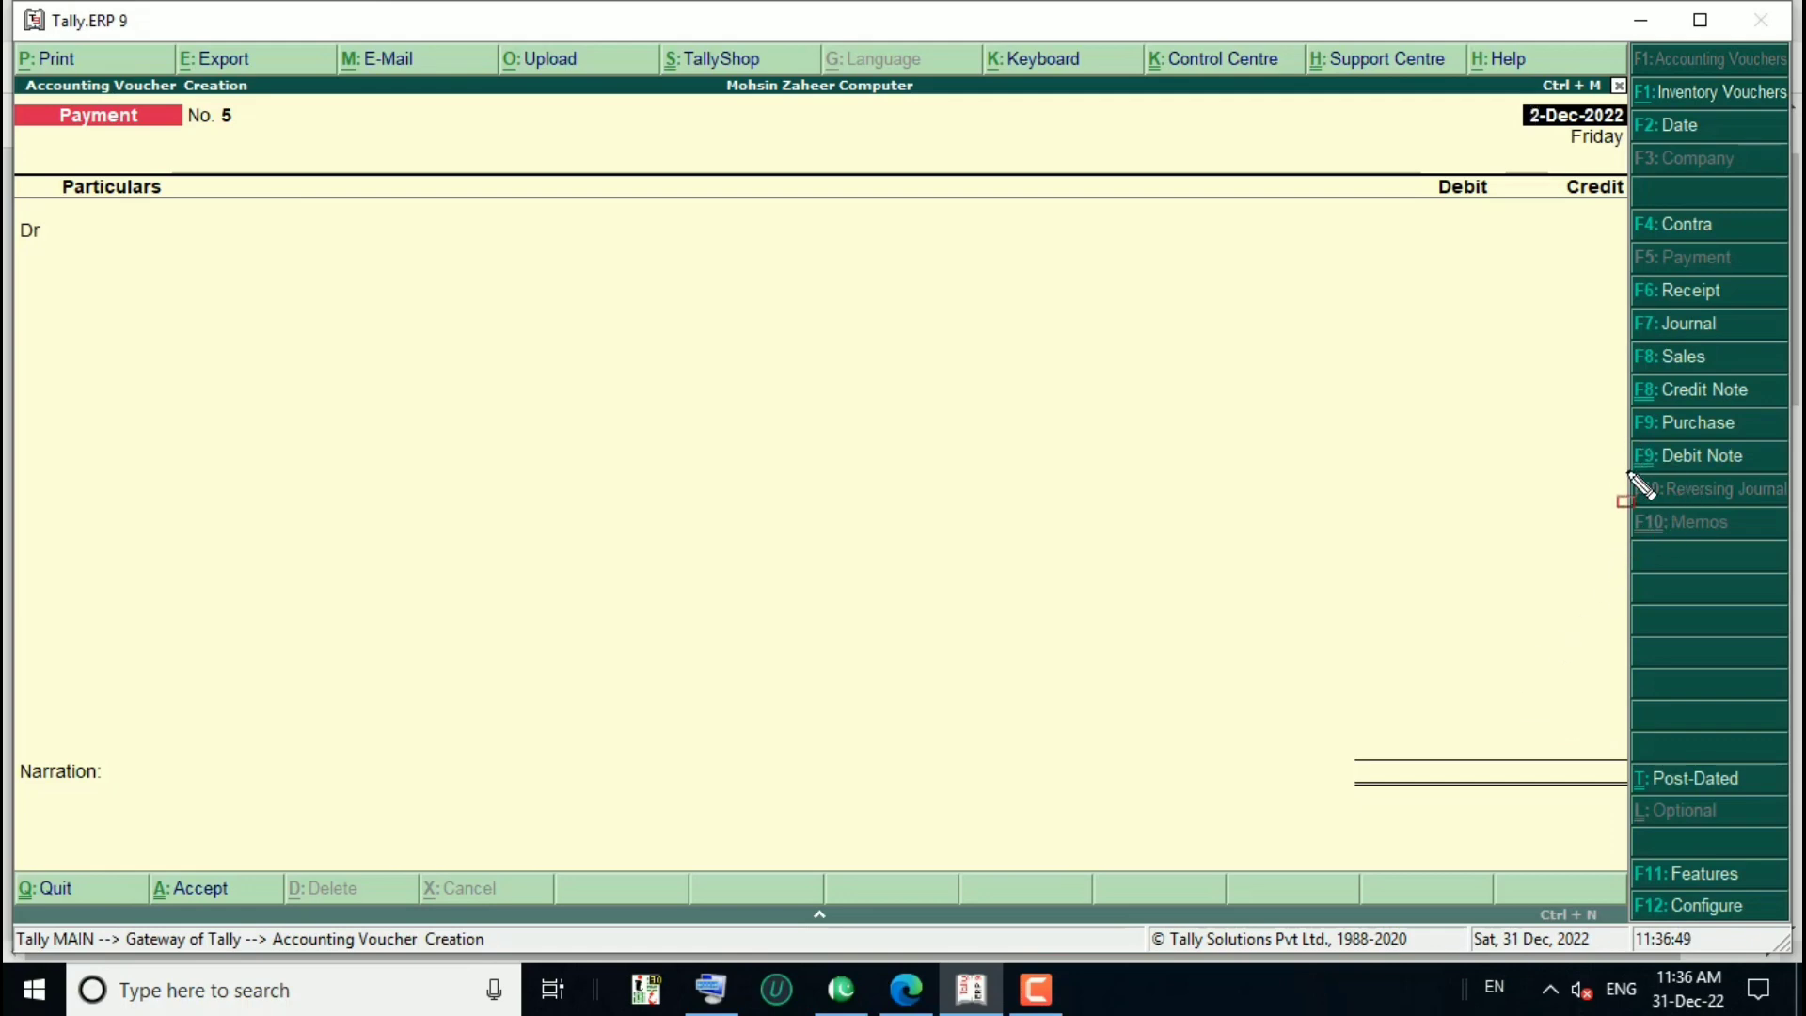
{"action": "left_click_drag", "start_coordinate": [1665, 401], "coordinate": [1785, 412]}
{"action": "key", "text": "ctrl+F8"}
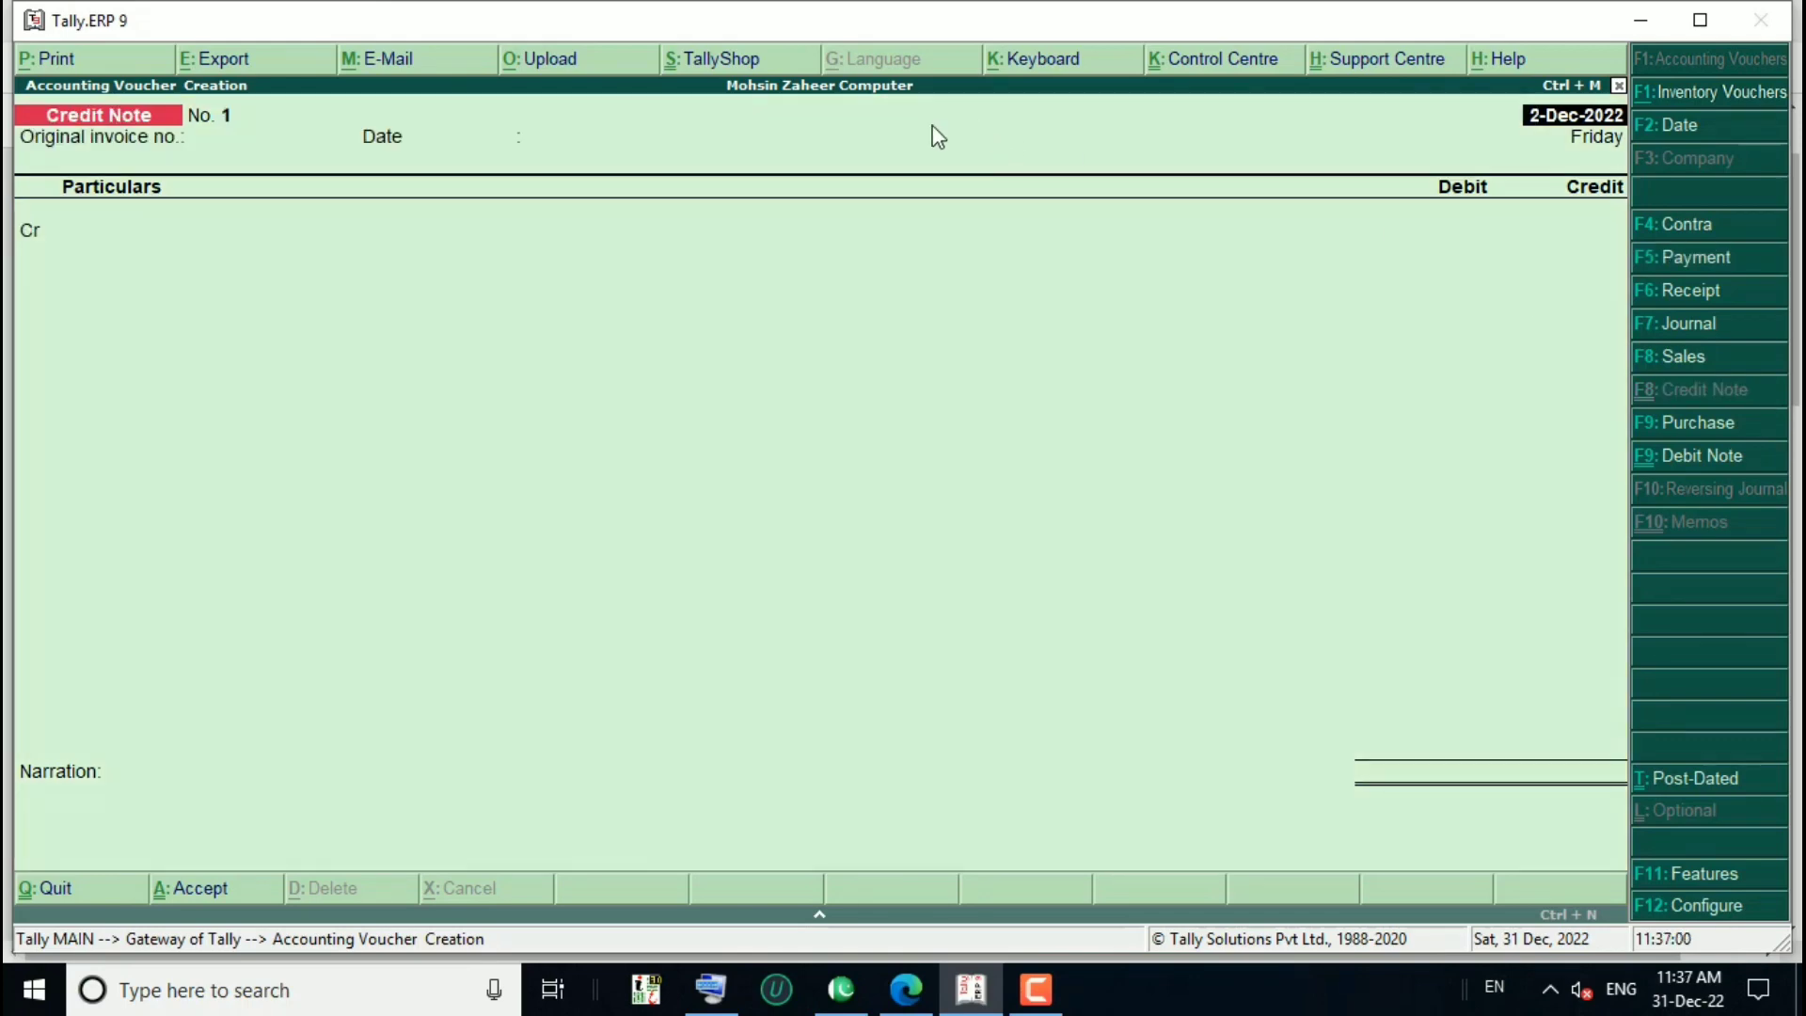
{"action": "mouse_move", "coordinate": [6, 89]}
{"action": "left_mouse_down"}
{"action": "mouse_move", "coordinate": [162, 258]}
{"action": "mouse_move", "coordinate": [288, 276]}
{"action": "left_mouse_up"}
Set the credit note's voucher date to 1-6-2022
{"action": "key", "text": "F2"}
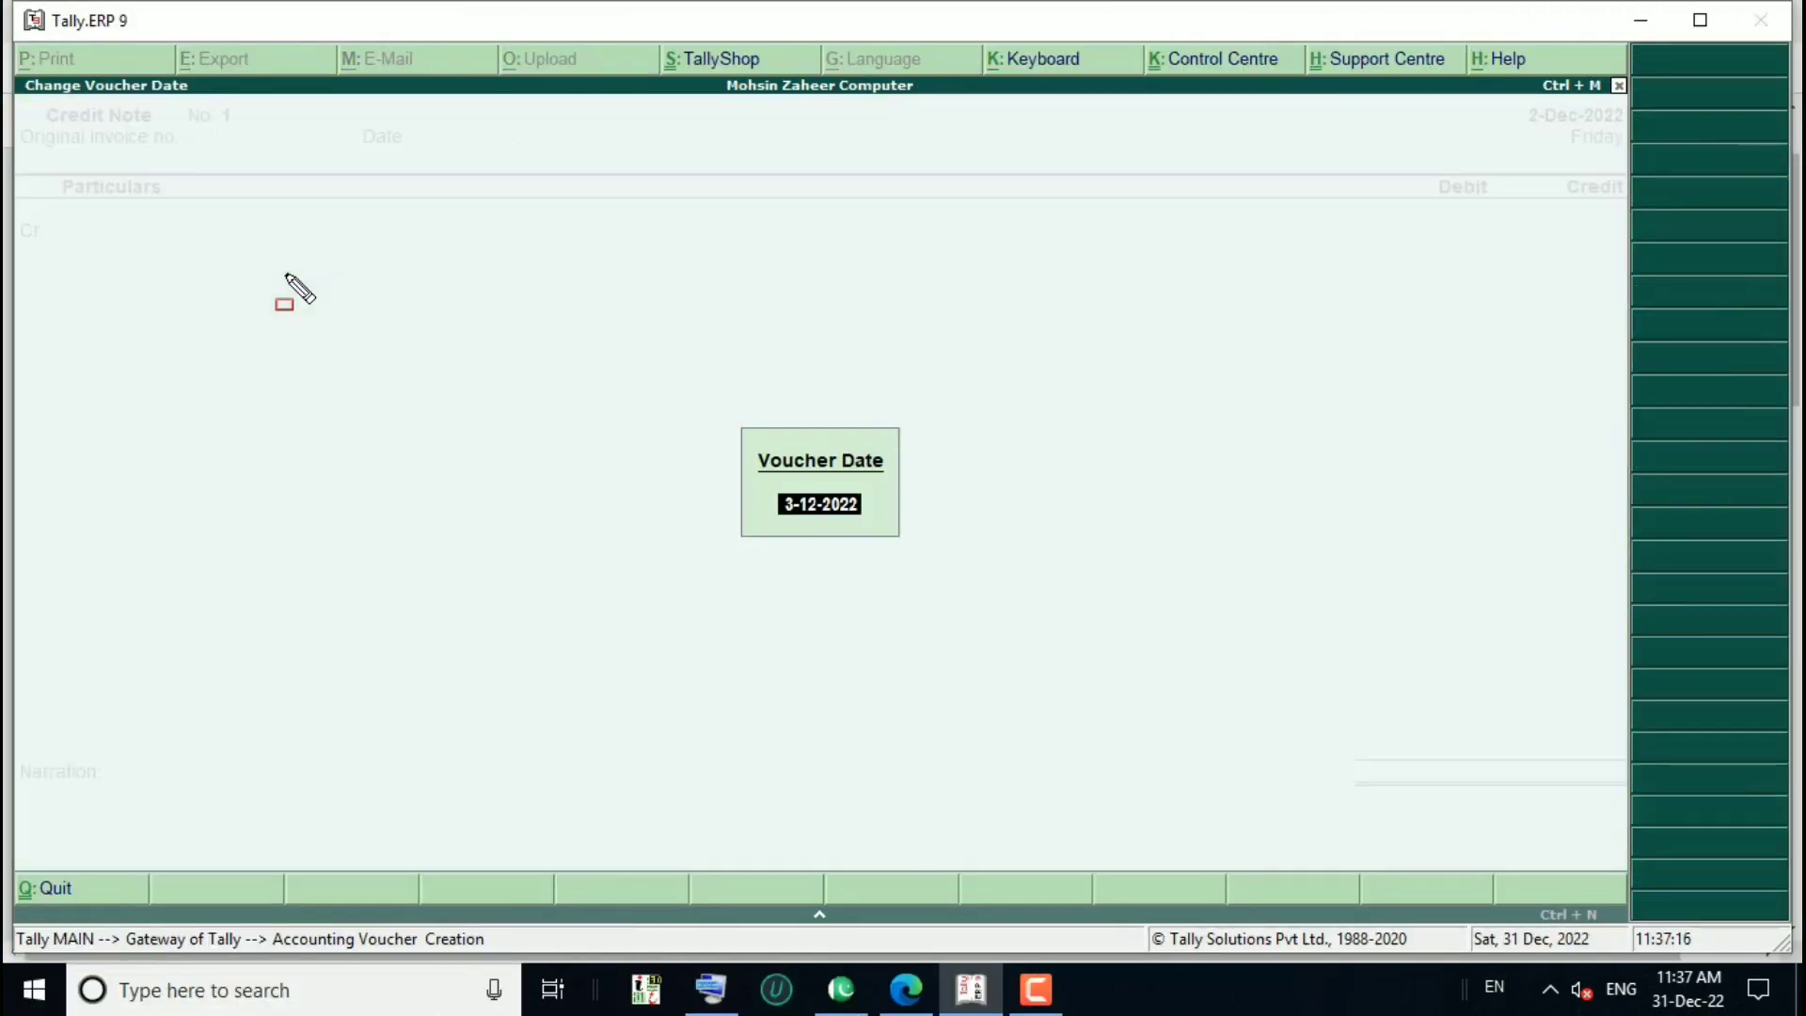
{"action": "type", "text": "1-6-"}
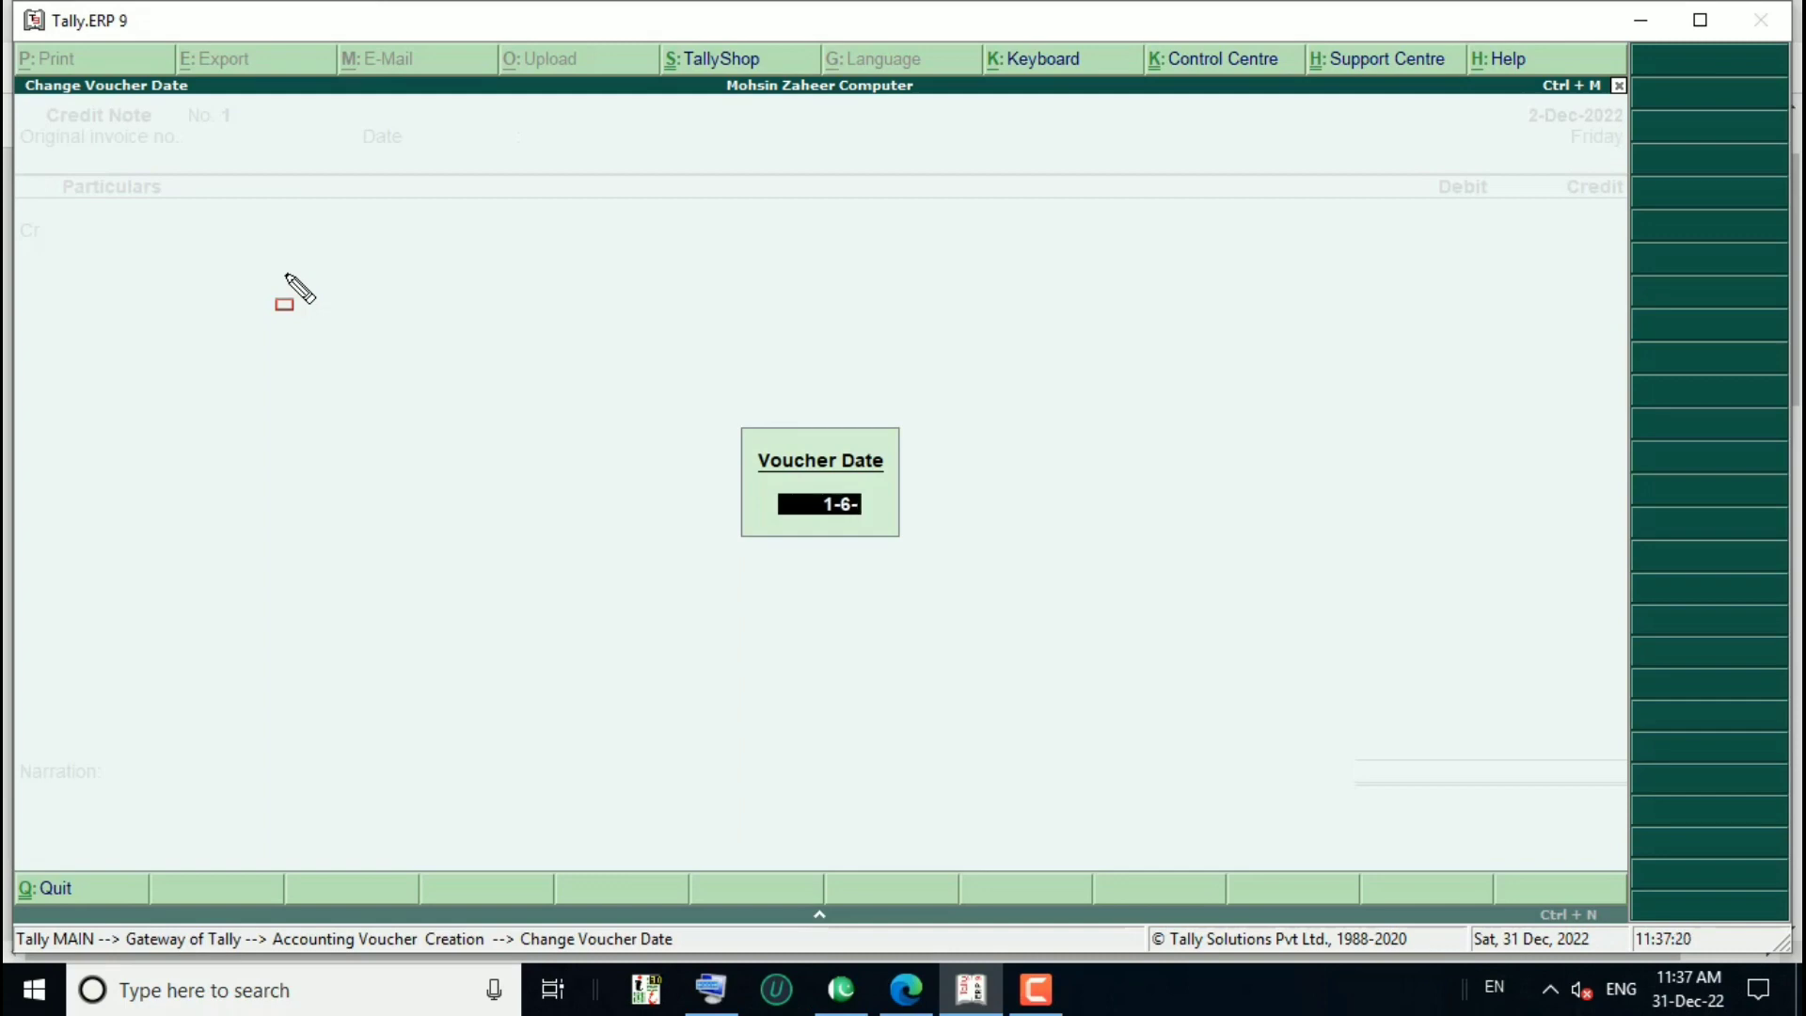
{"action": "type", "text": "2022"}
{"action": "key", "text": "Return"}
{"action": "key", "text": "Return"}
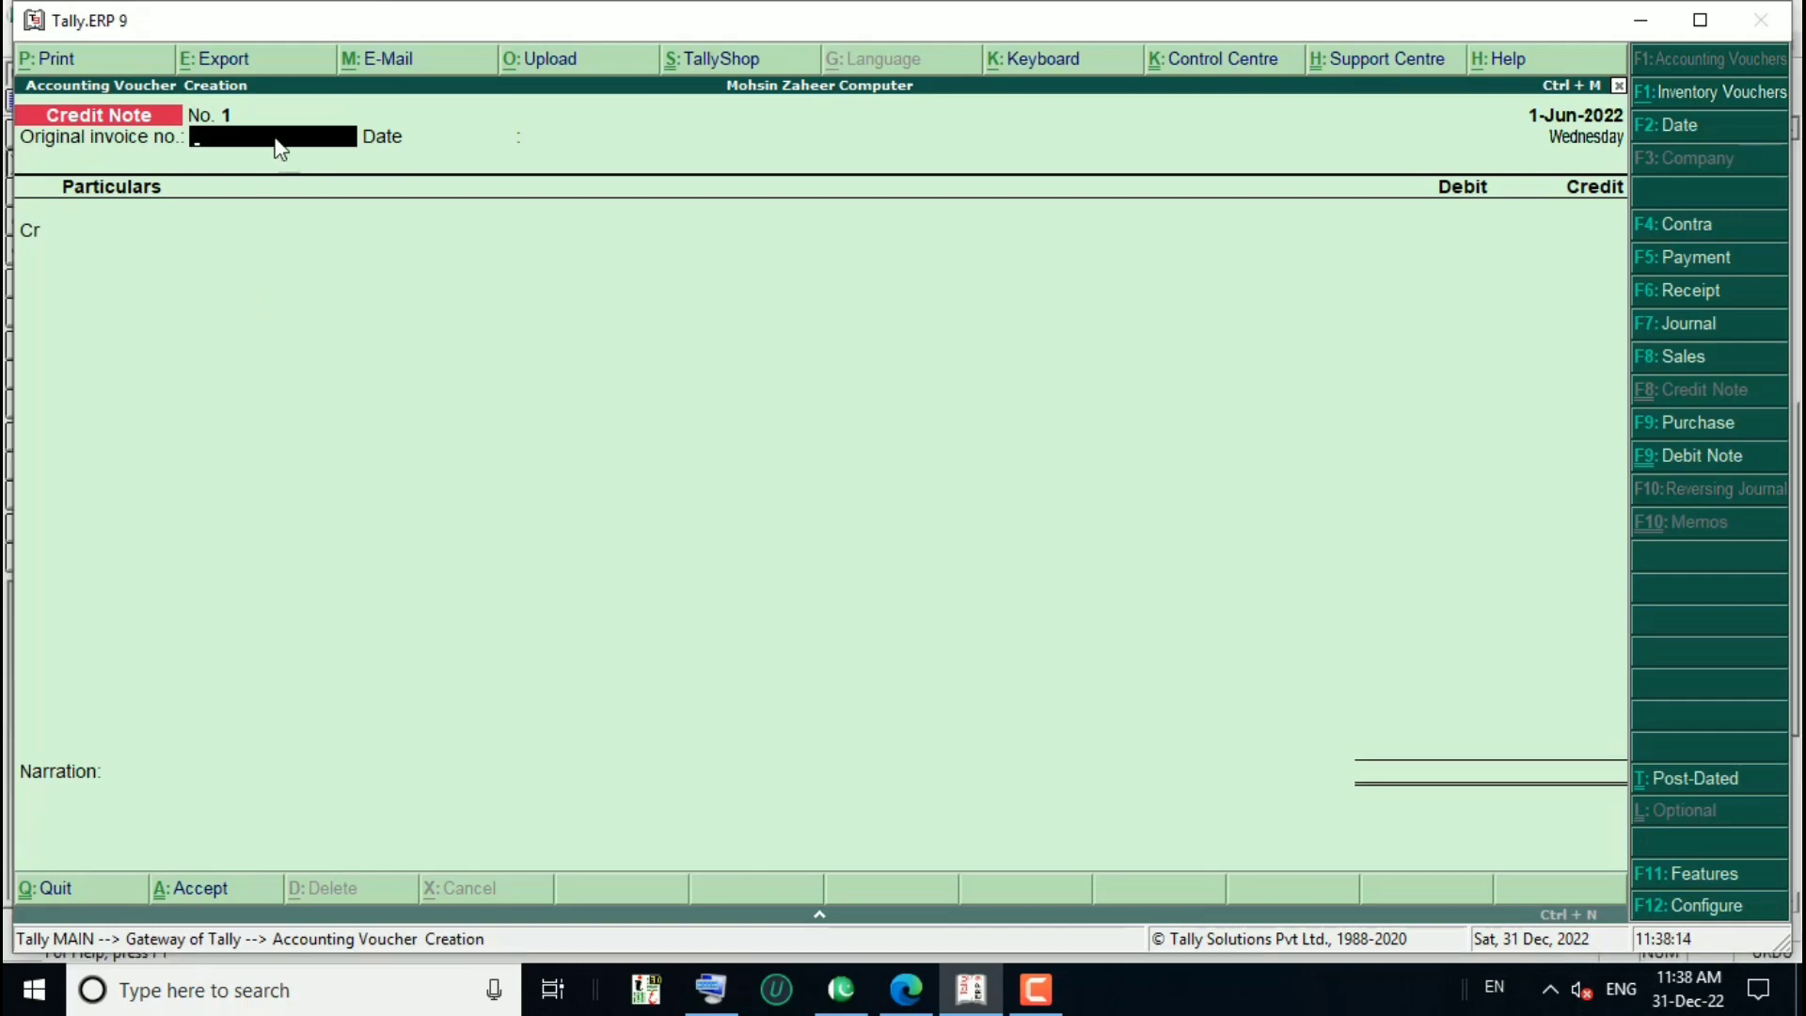
Enter 116 as the original invoice number and 1-6-2022 as its date
{"action": "type", "text": "116"}
{"action": "key", "text": "Return"}
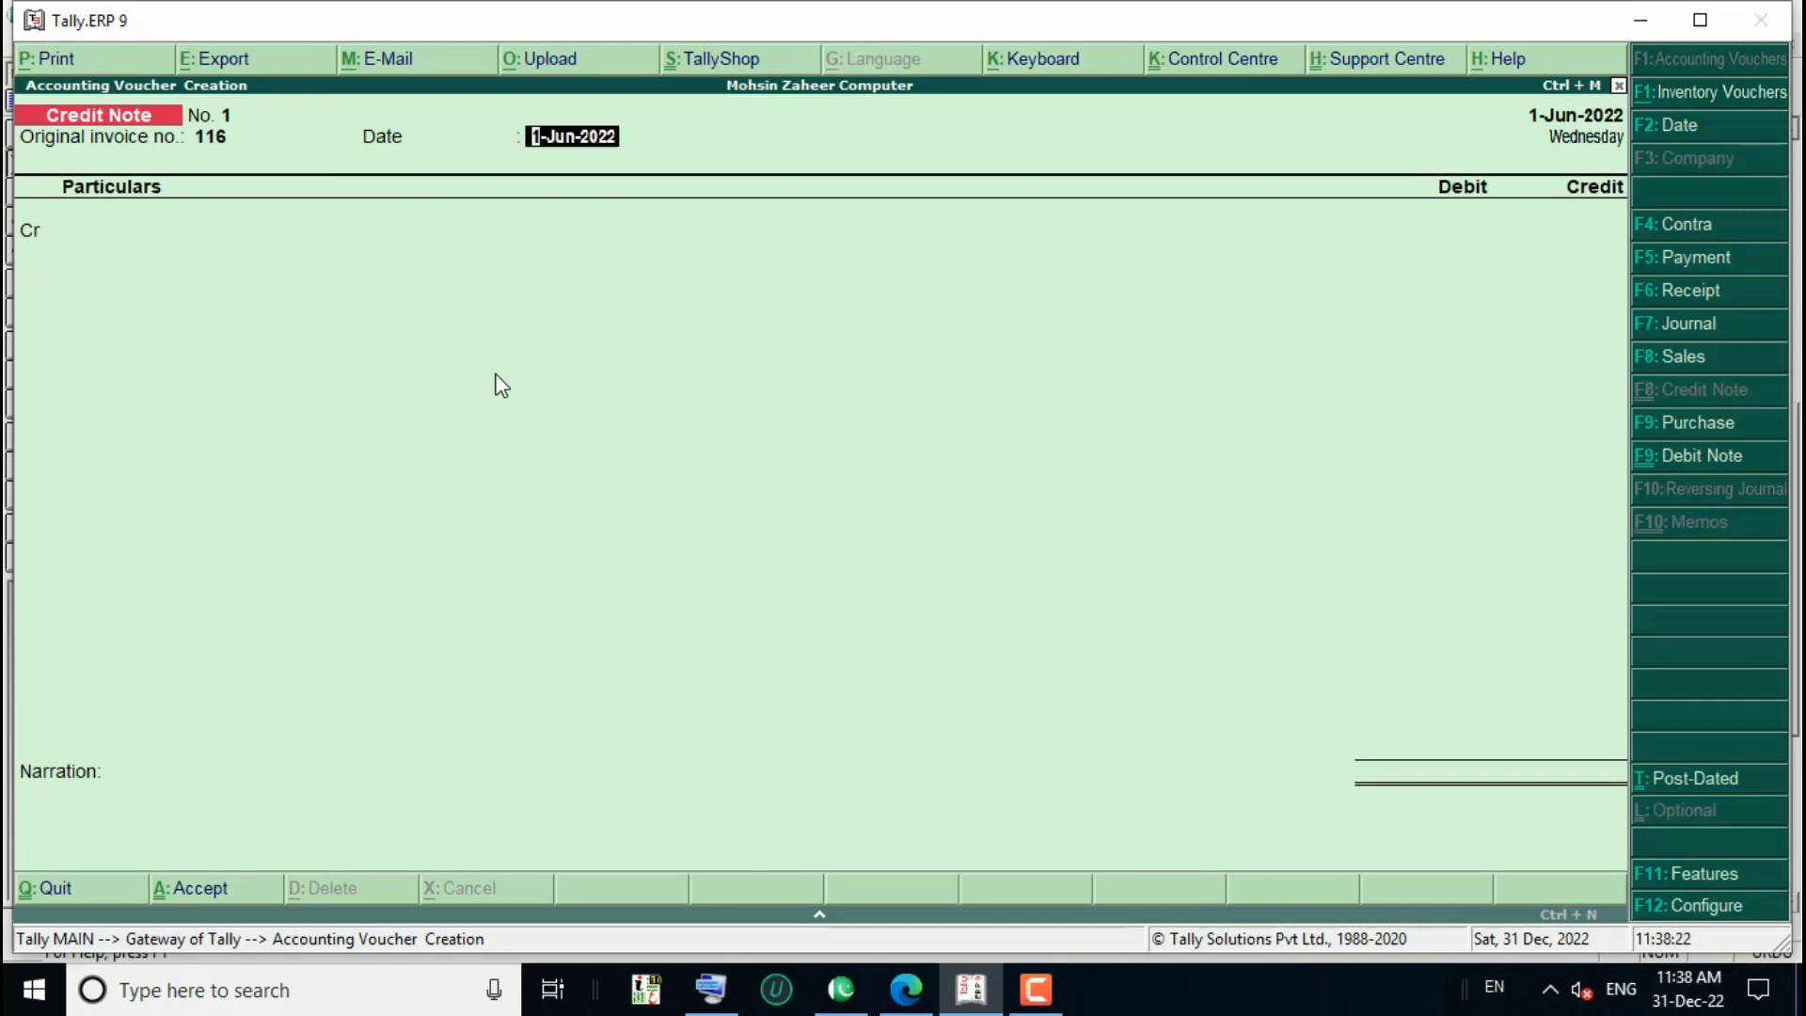
{"action": "type", "text": "1-6-2022"}
{"action": "key", "text": "Return"}
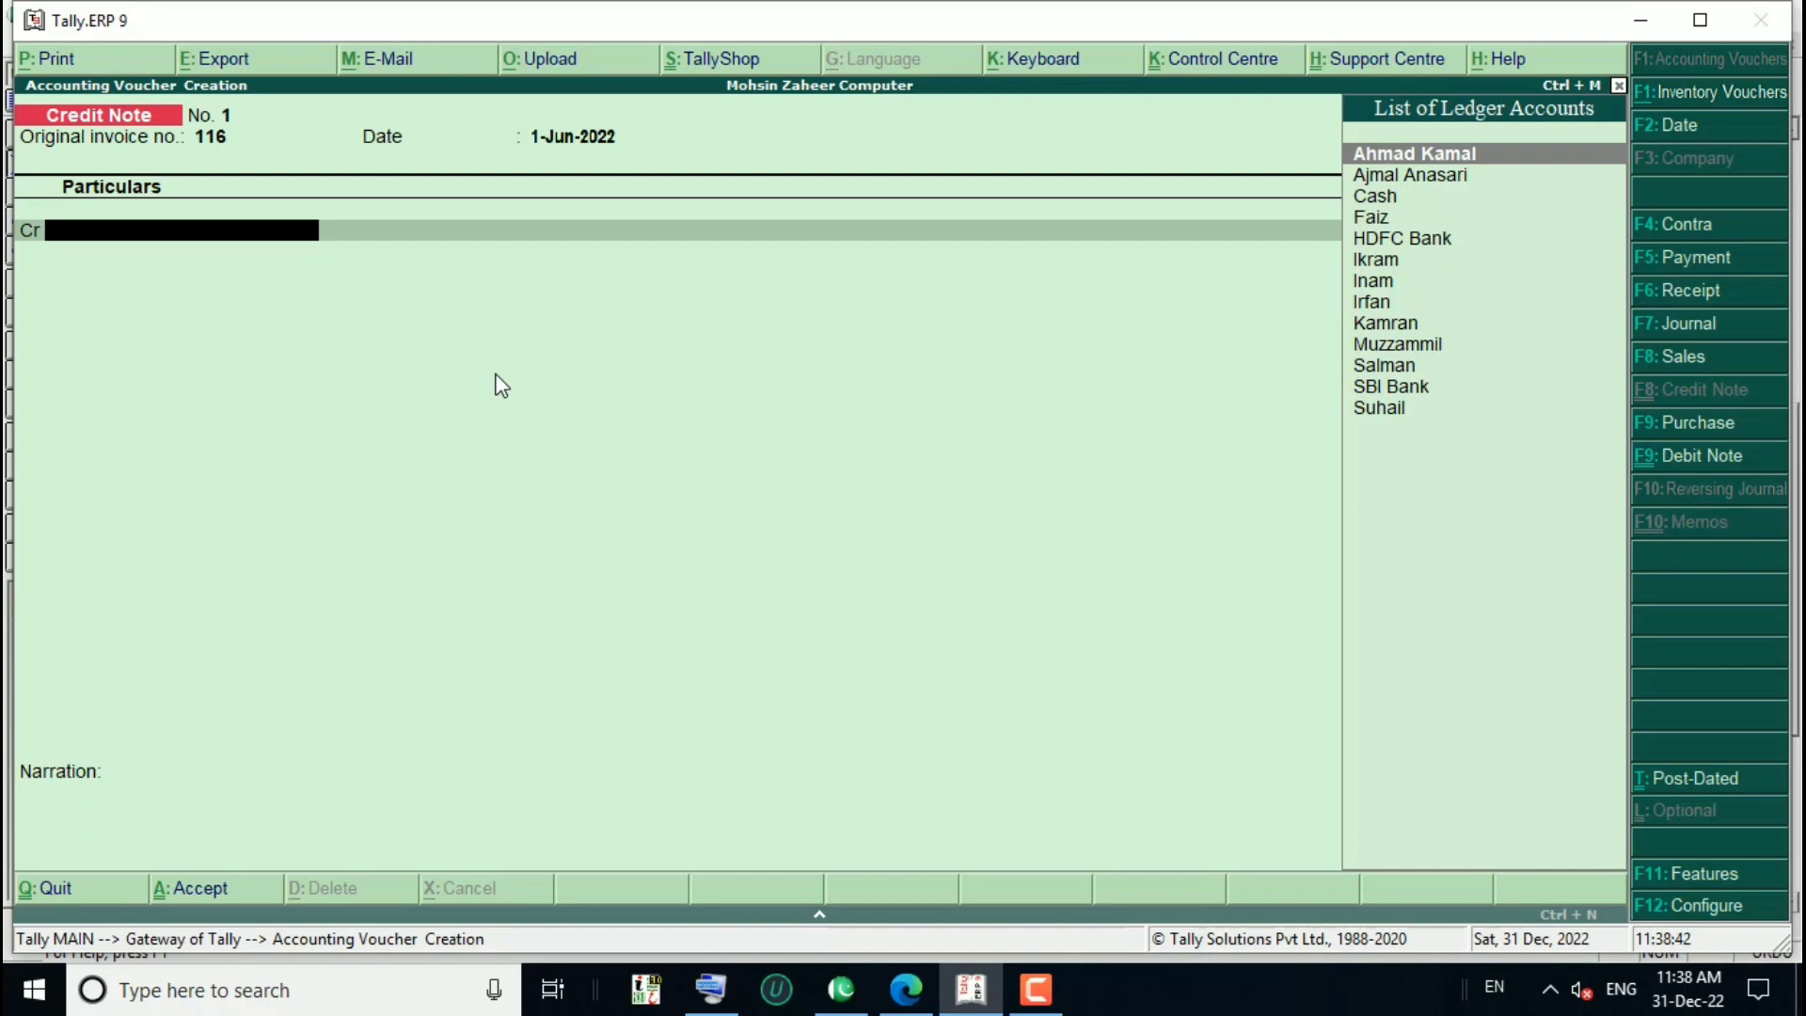
Credit the Cash ledger with 500, accepting the buyer's details with Uttar Pradesh as the state and no address
{"action": "key", "text": "Down"}
{"action": "key", "text": "Down"}
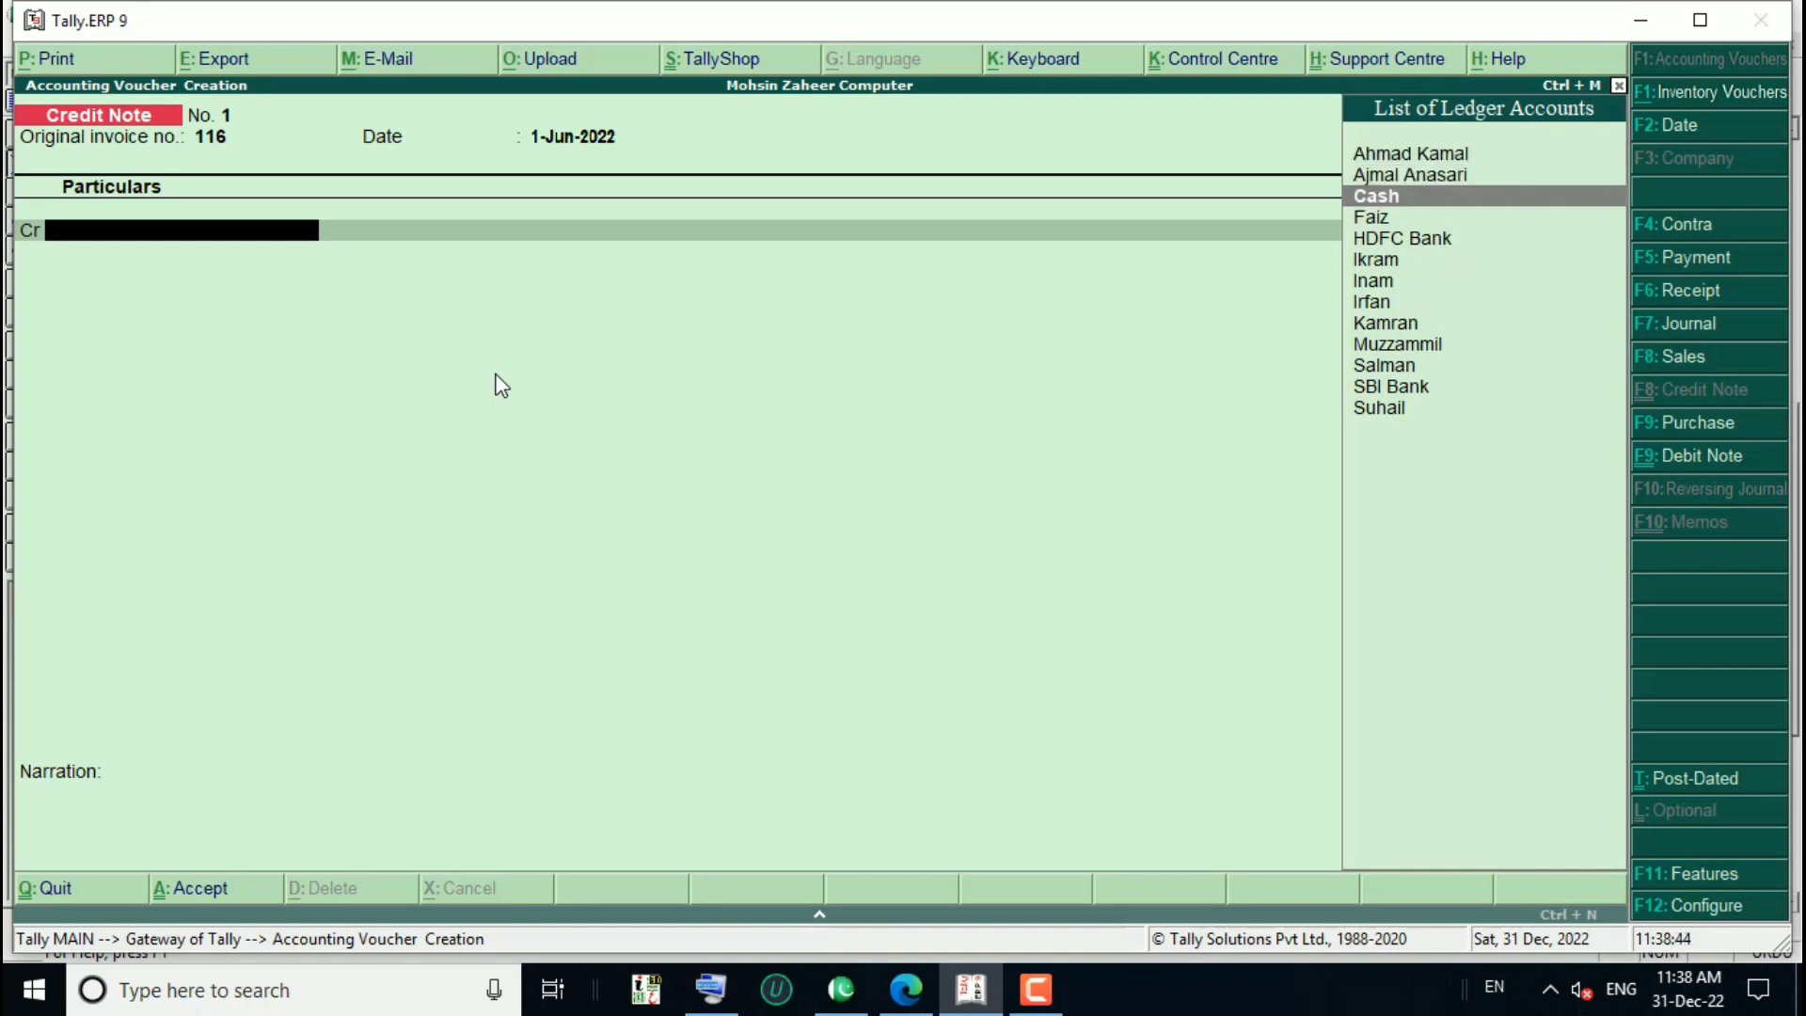
{"action": "key", "text": "Return"}
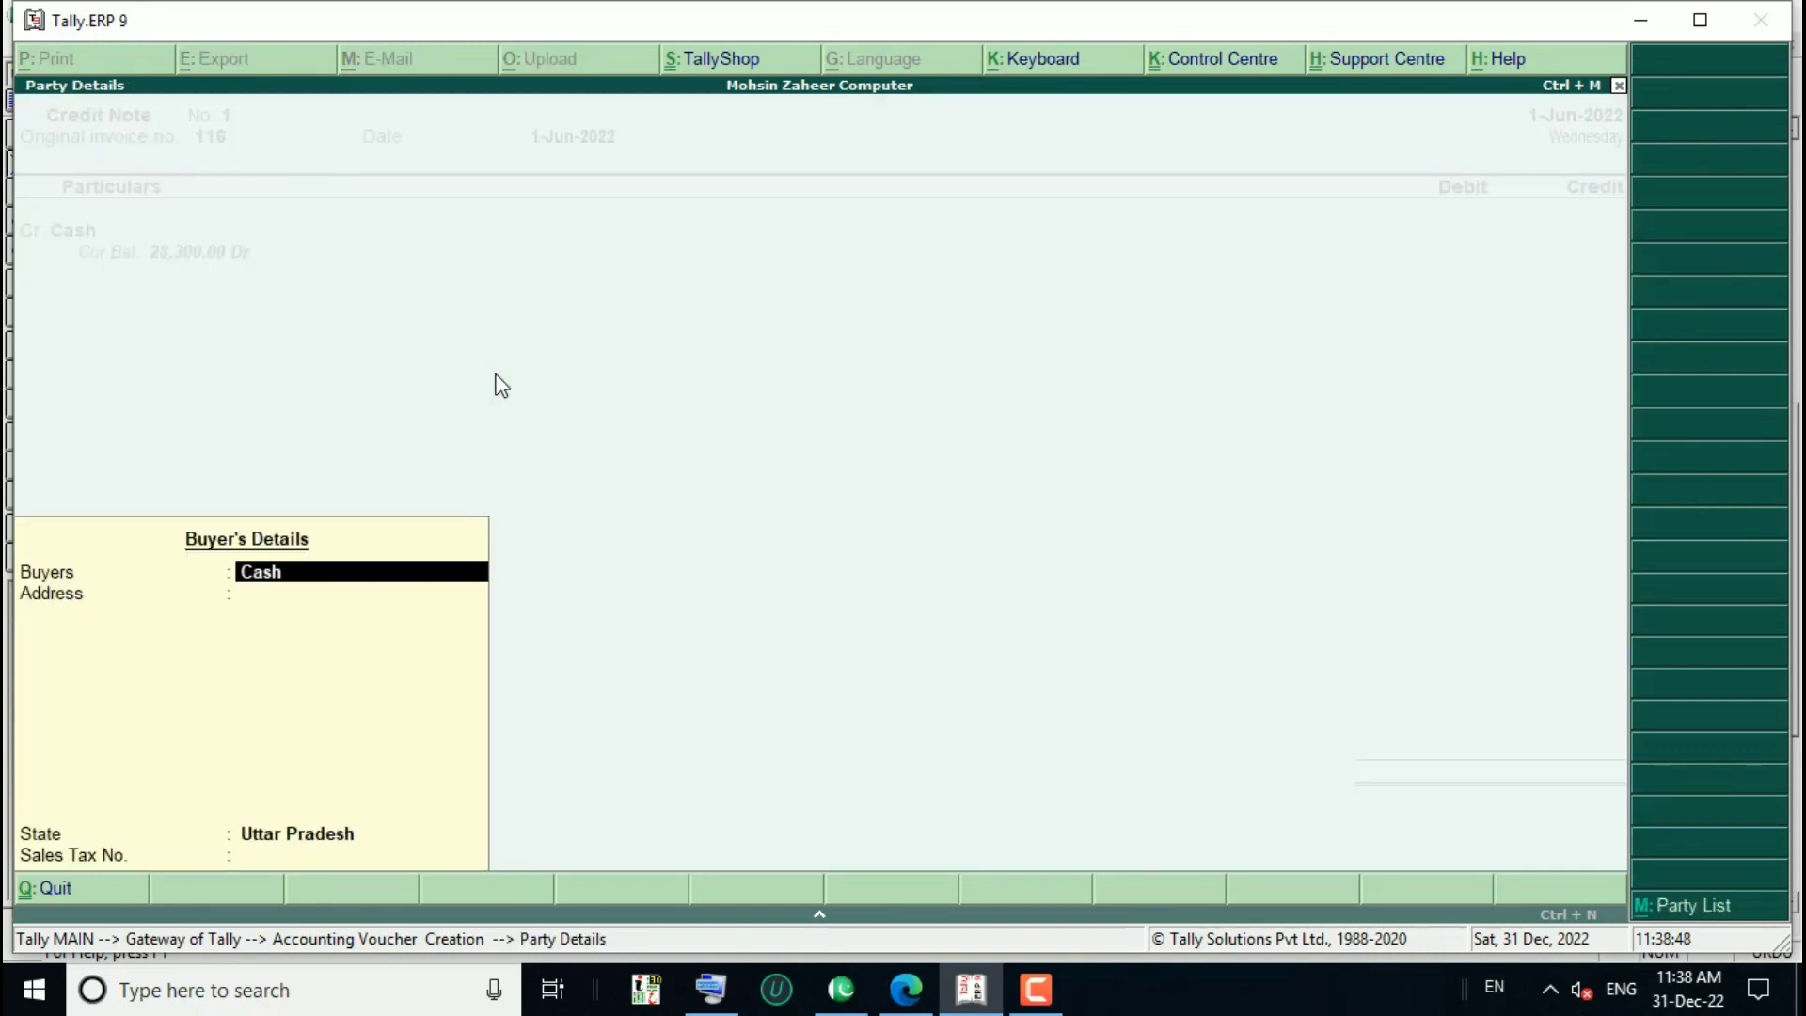
{"action": "key", "text": "Return"}
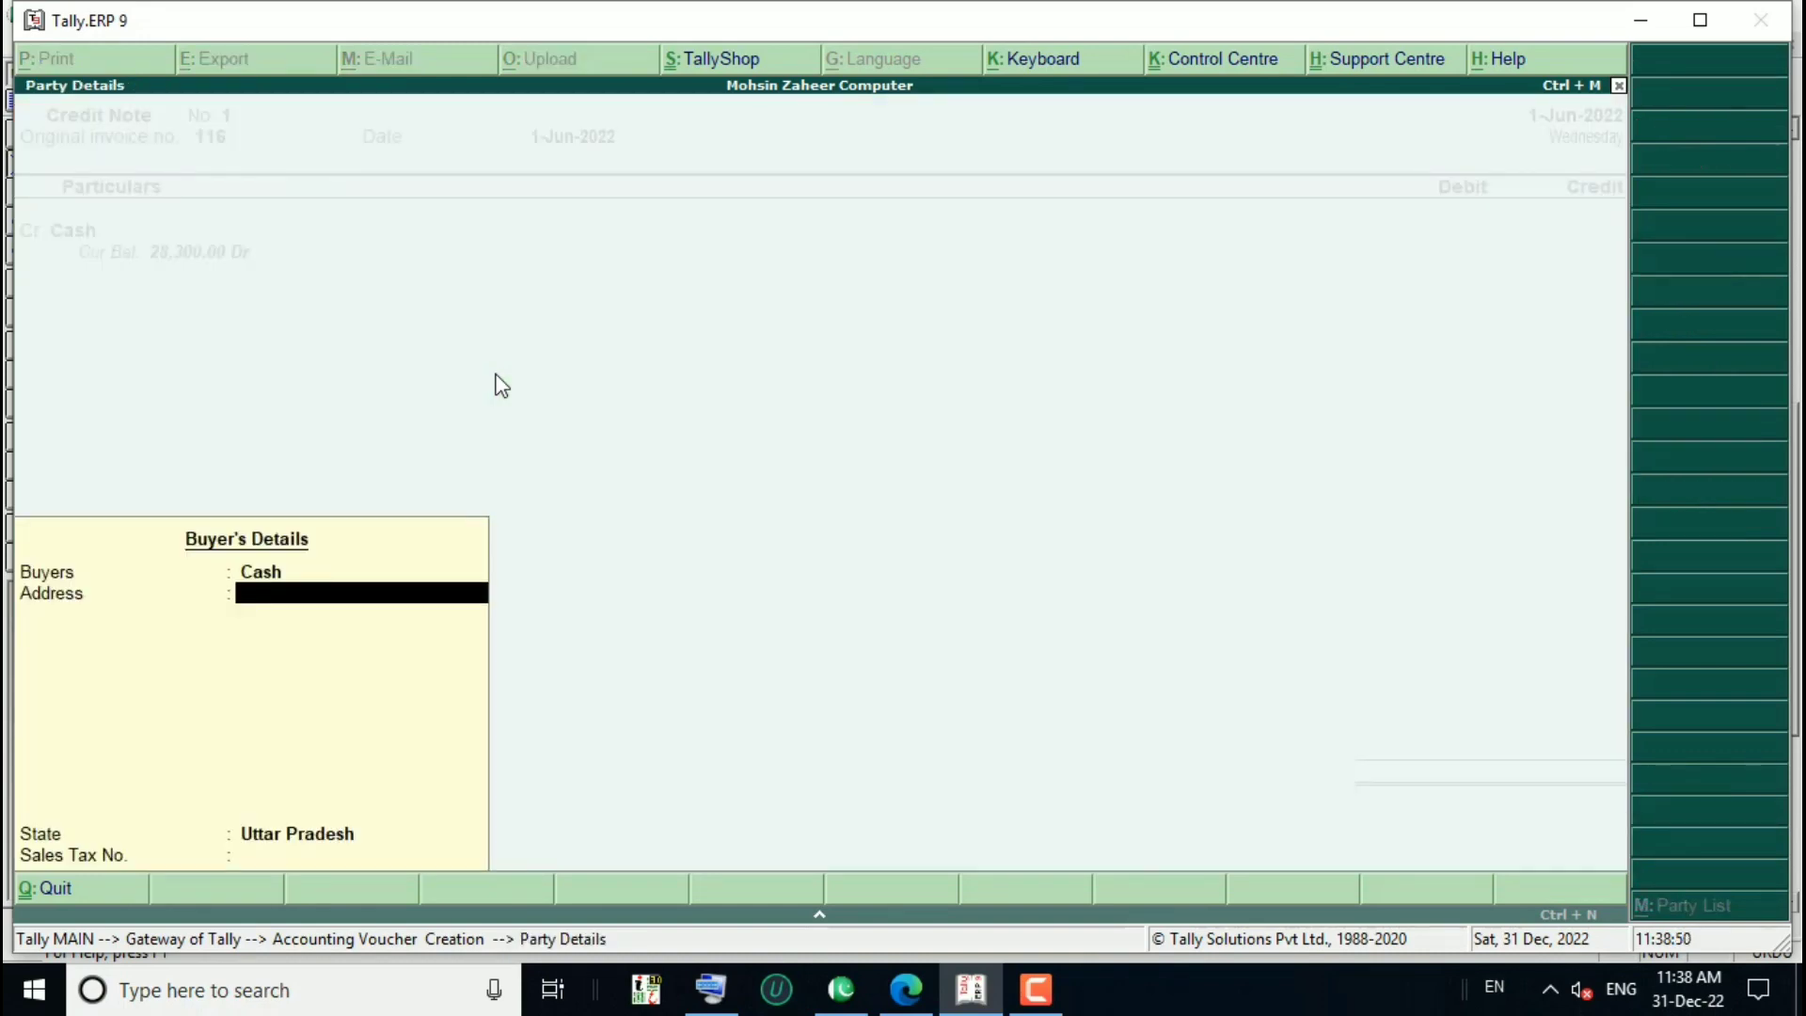
{"action": "key", "text": "Return"}
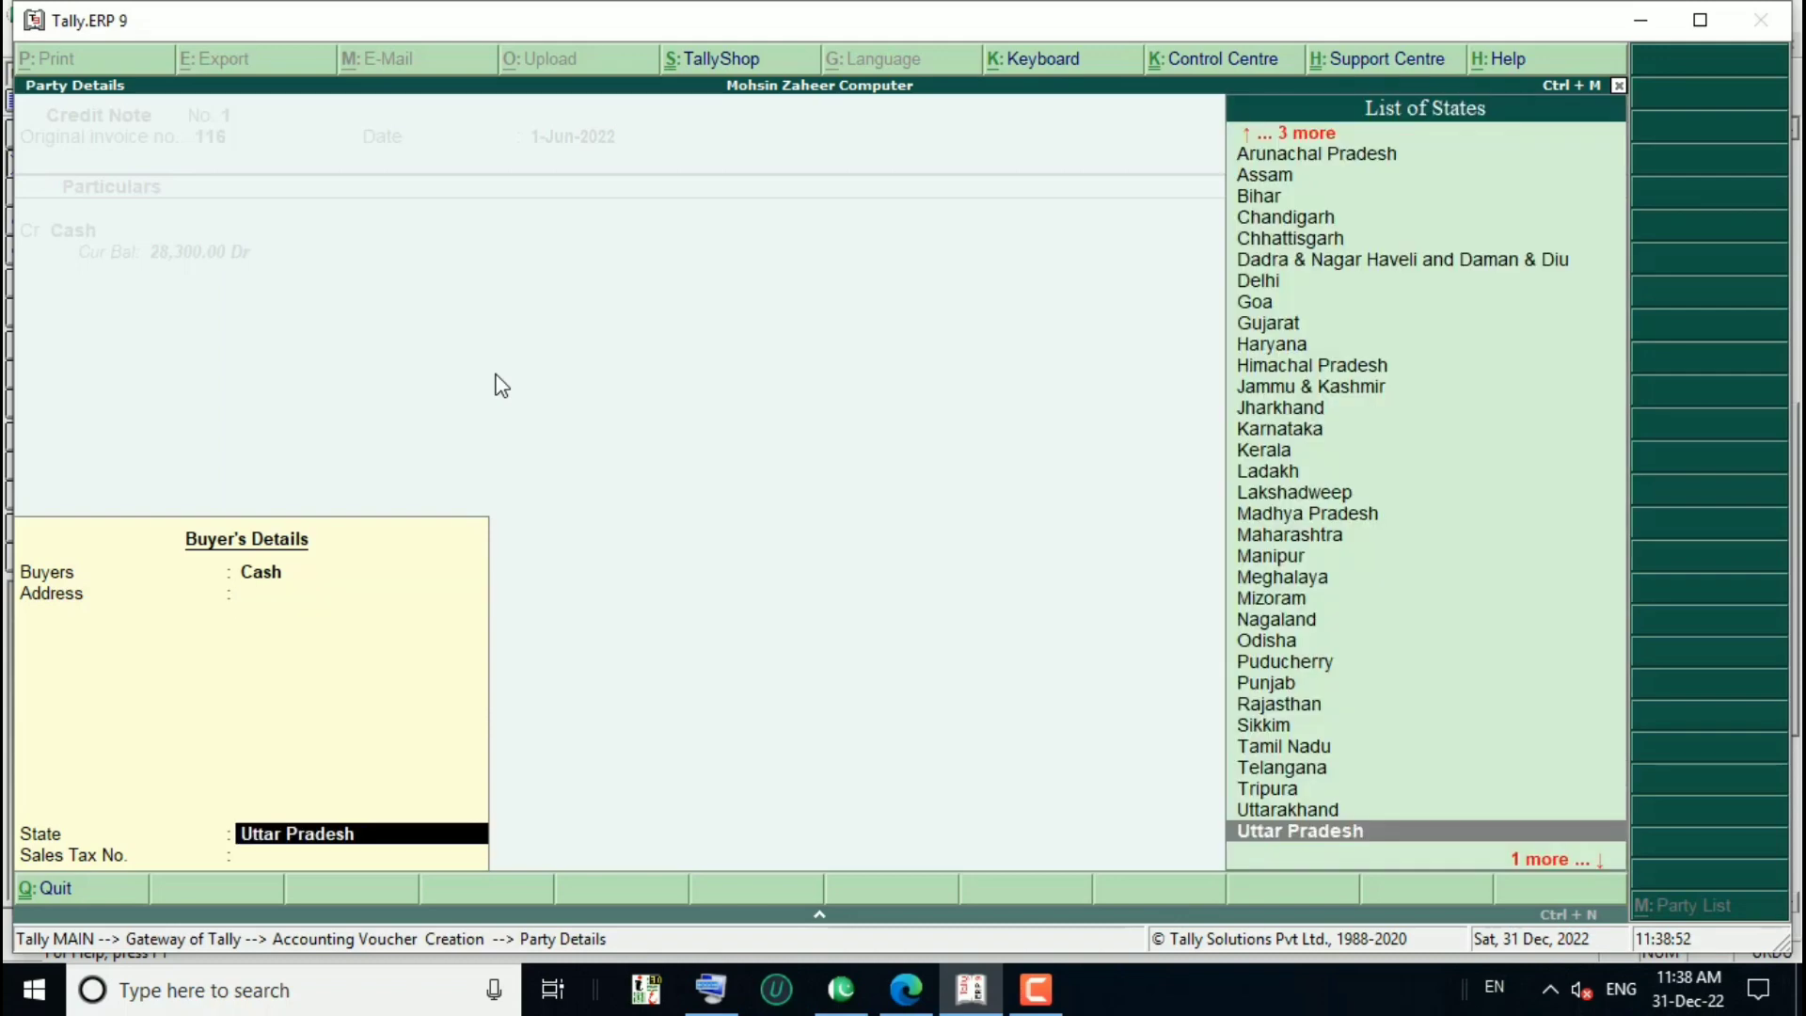
{"action": "key", "text": "Return"}
{"action": "key", "text": "Return"}
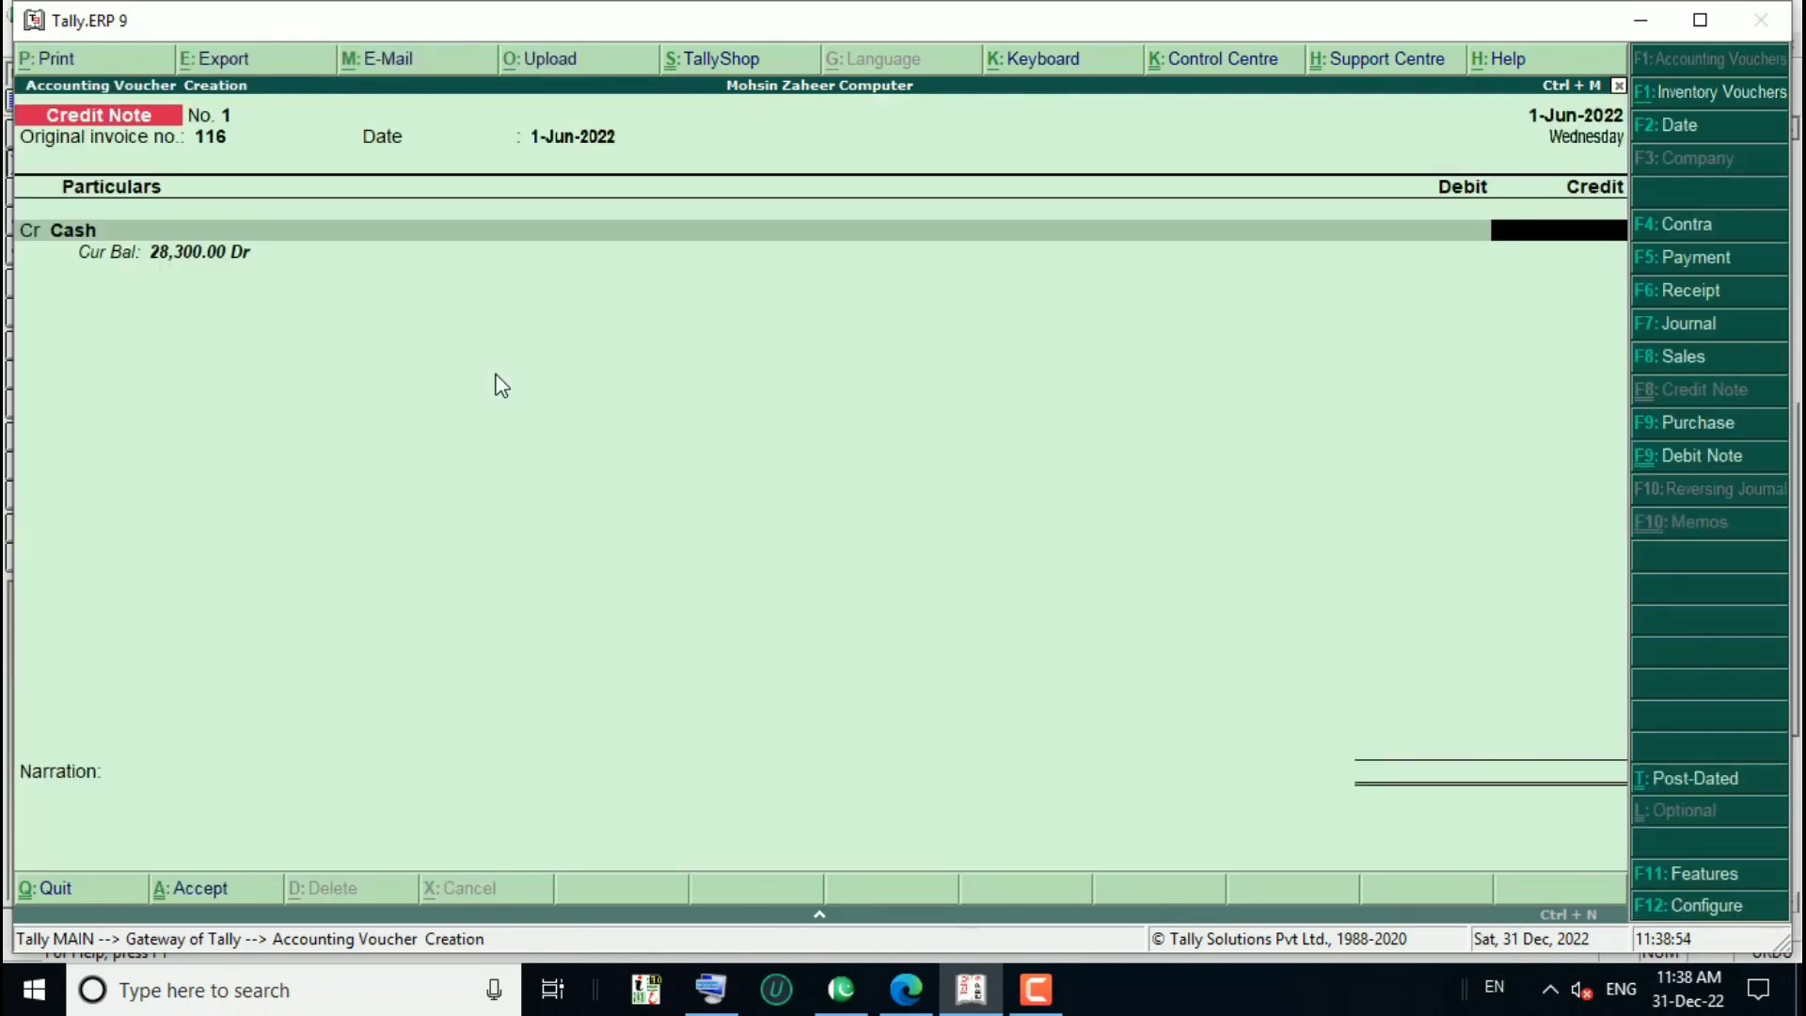
{"action": "type", "text": "500"}
{"action": "key", "text": "Return"}
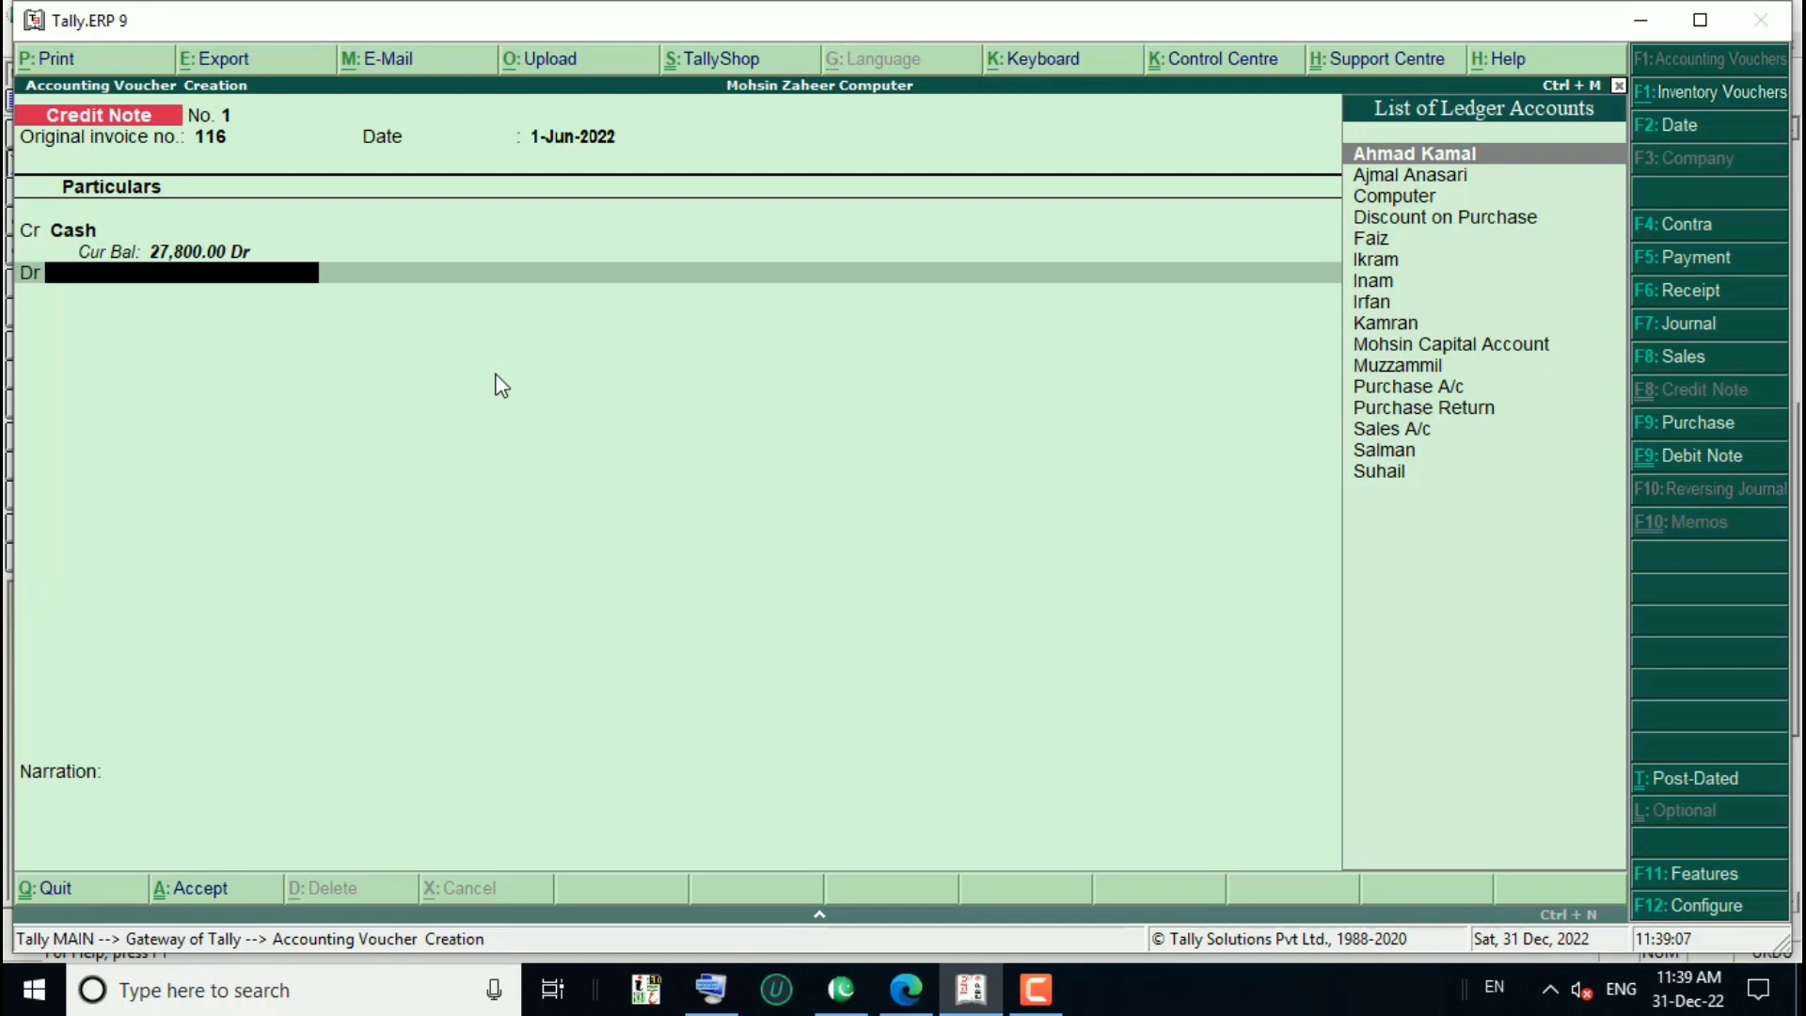
Create a Sales Return ledger for the debit line under Sales Accounts, with inventory values affected Yes and ledger type Not Applicable
{"action": "key", "text": "alt+c"}
{"action": "type", "text": "Sales"}
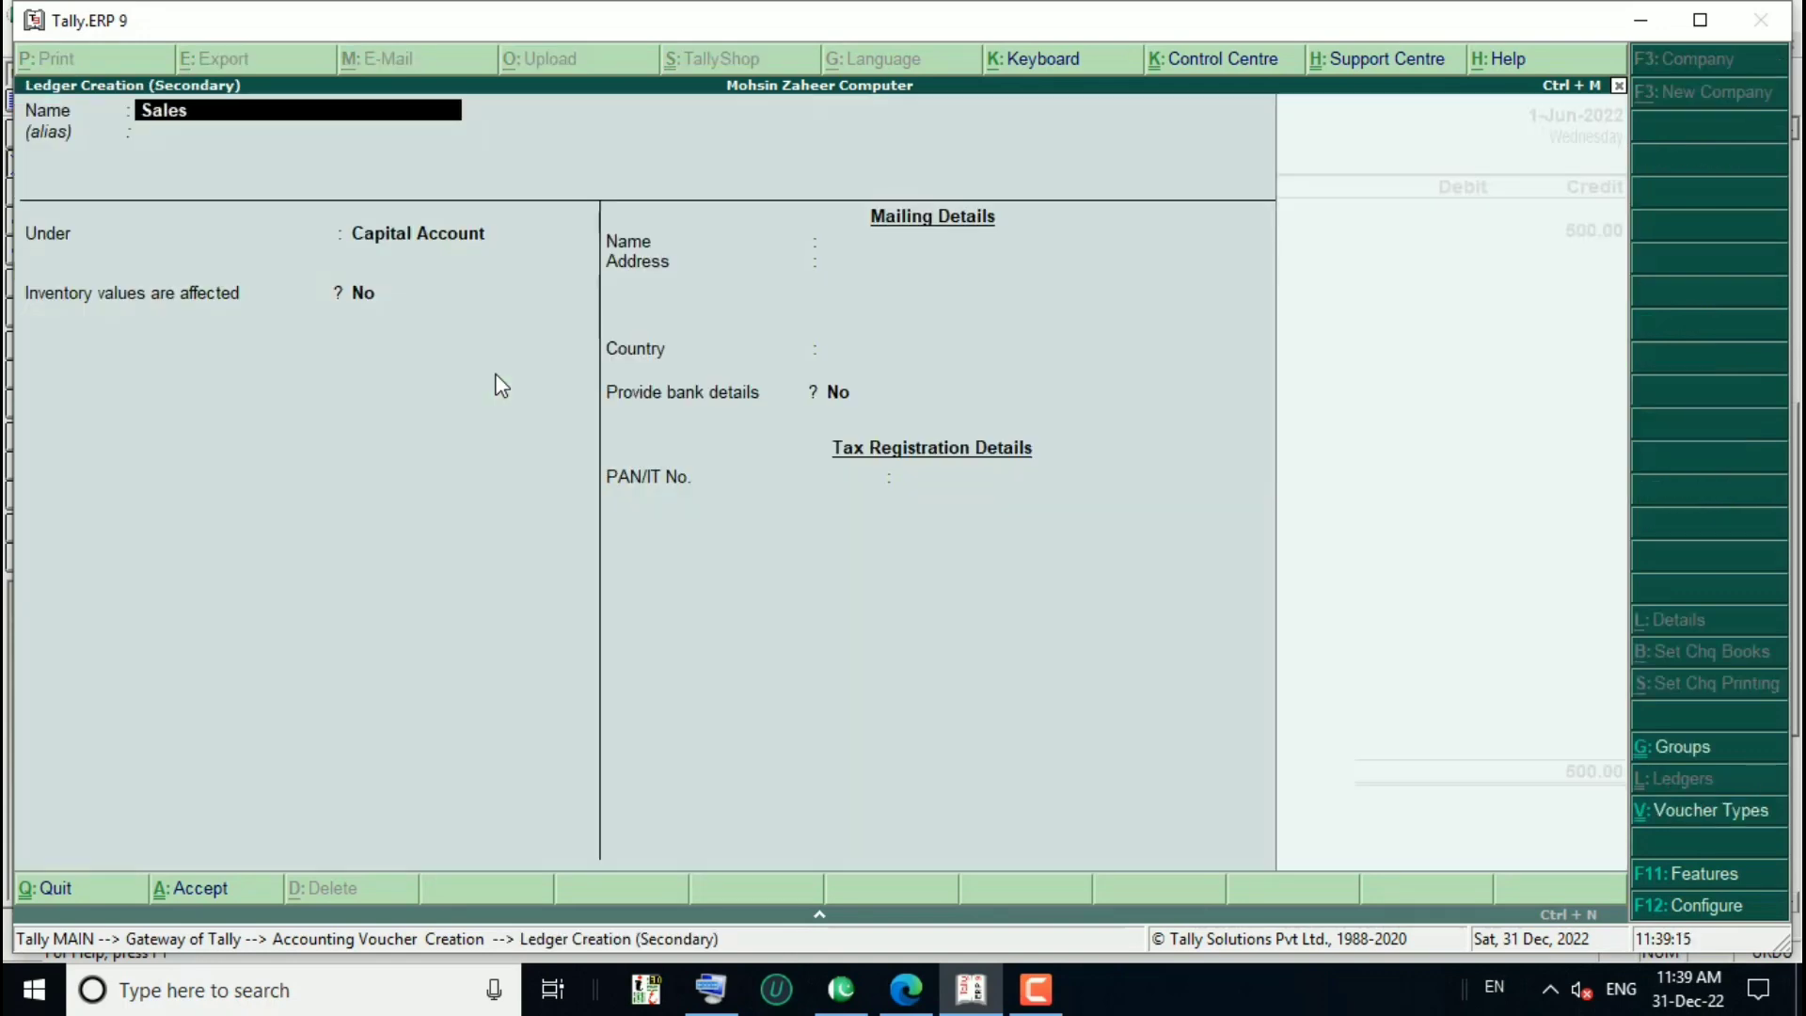
{"action": "type", "text": " Return"}
{"action": "key", "text": "Return"}
{"action": "key", "text": "Return"}
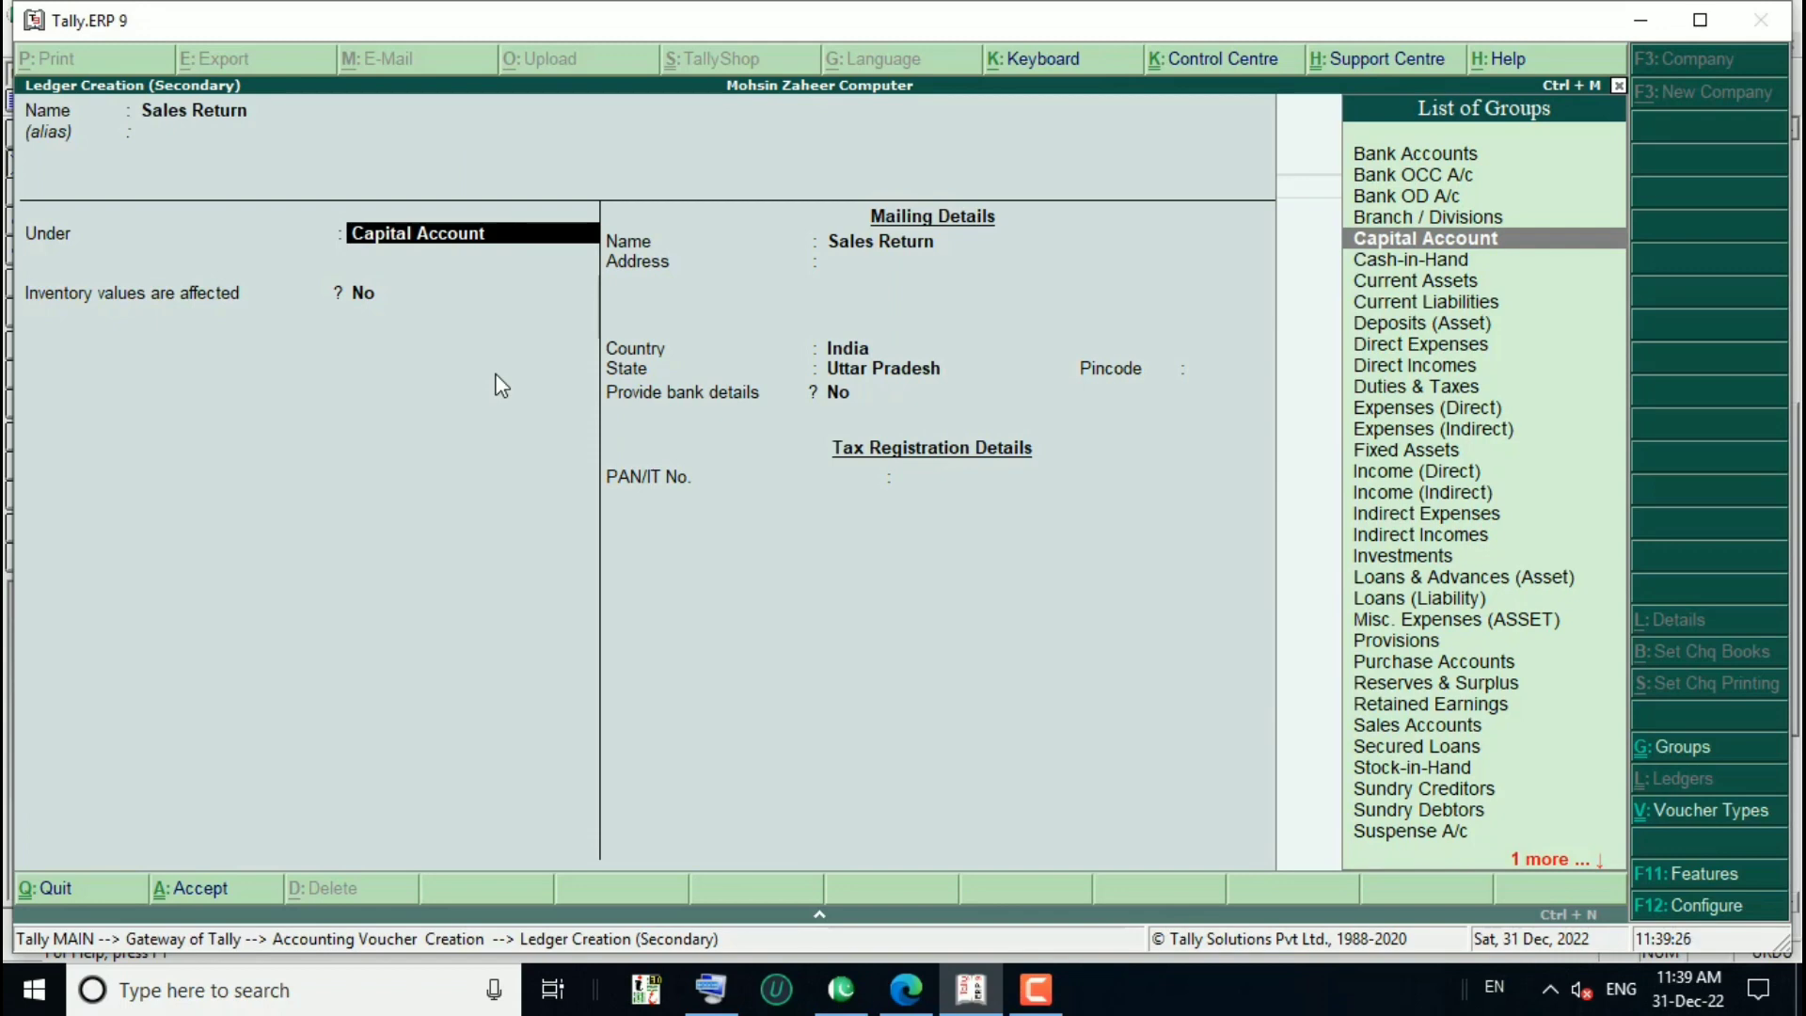
{"action": "type", "text": "Sal"}
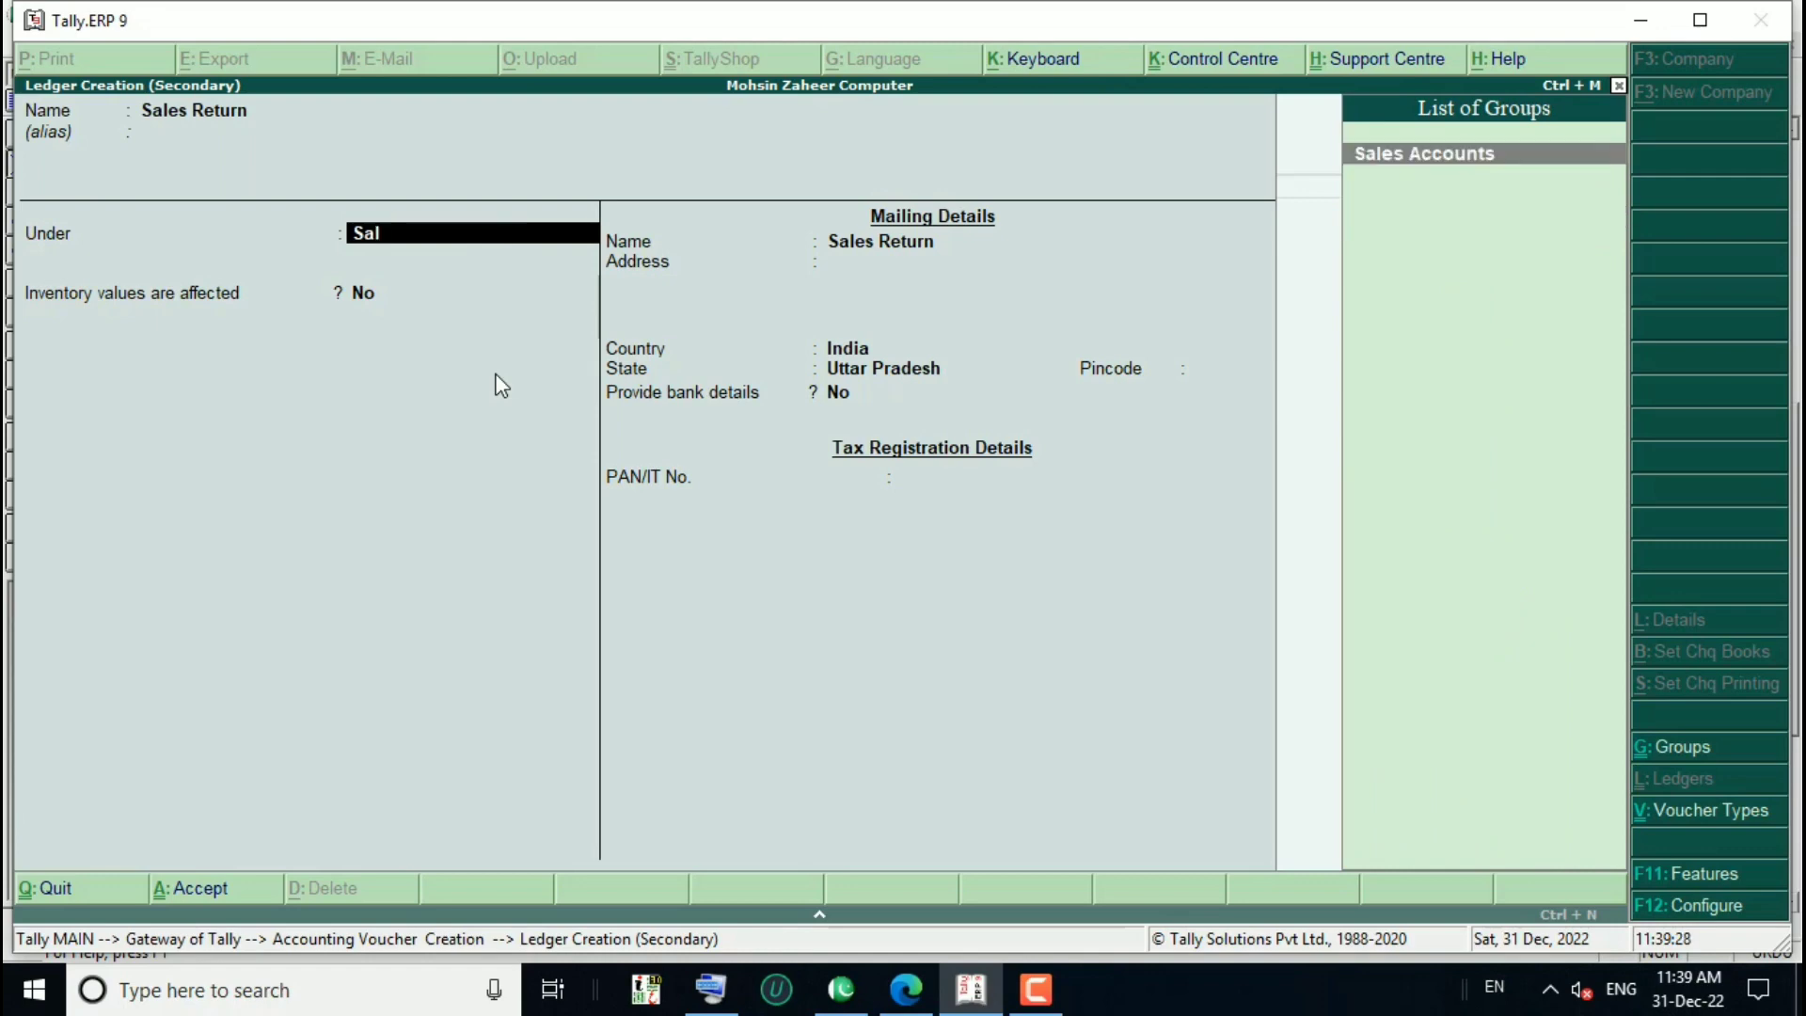
{"action": "key", "text": "Return"}
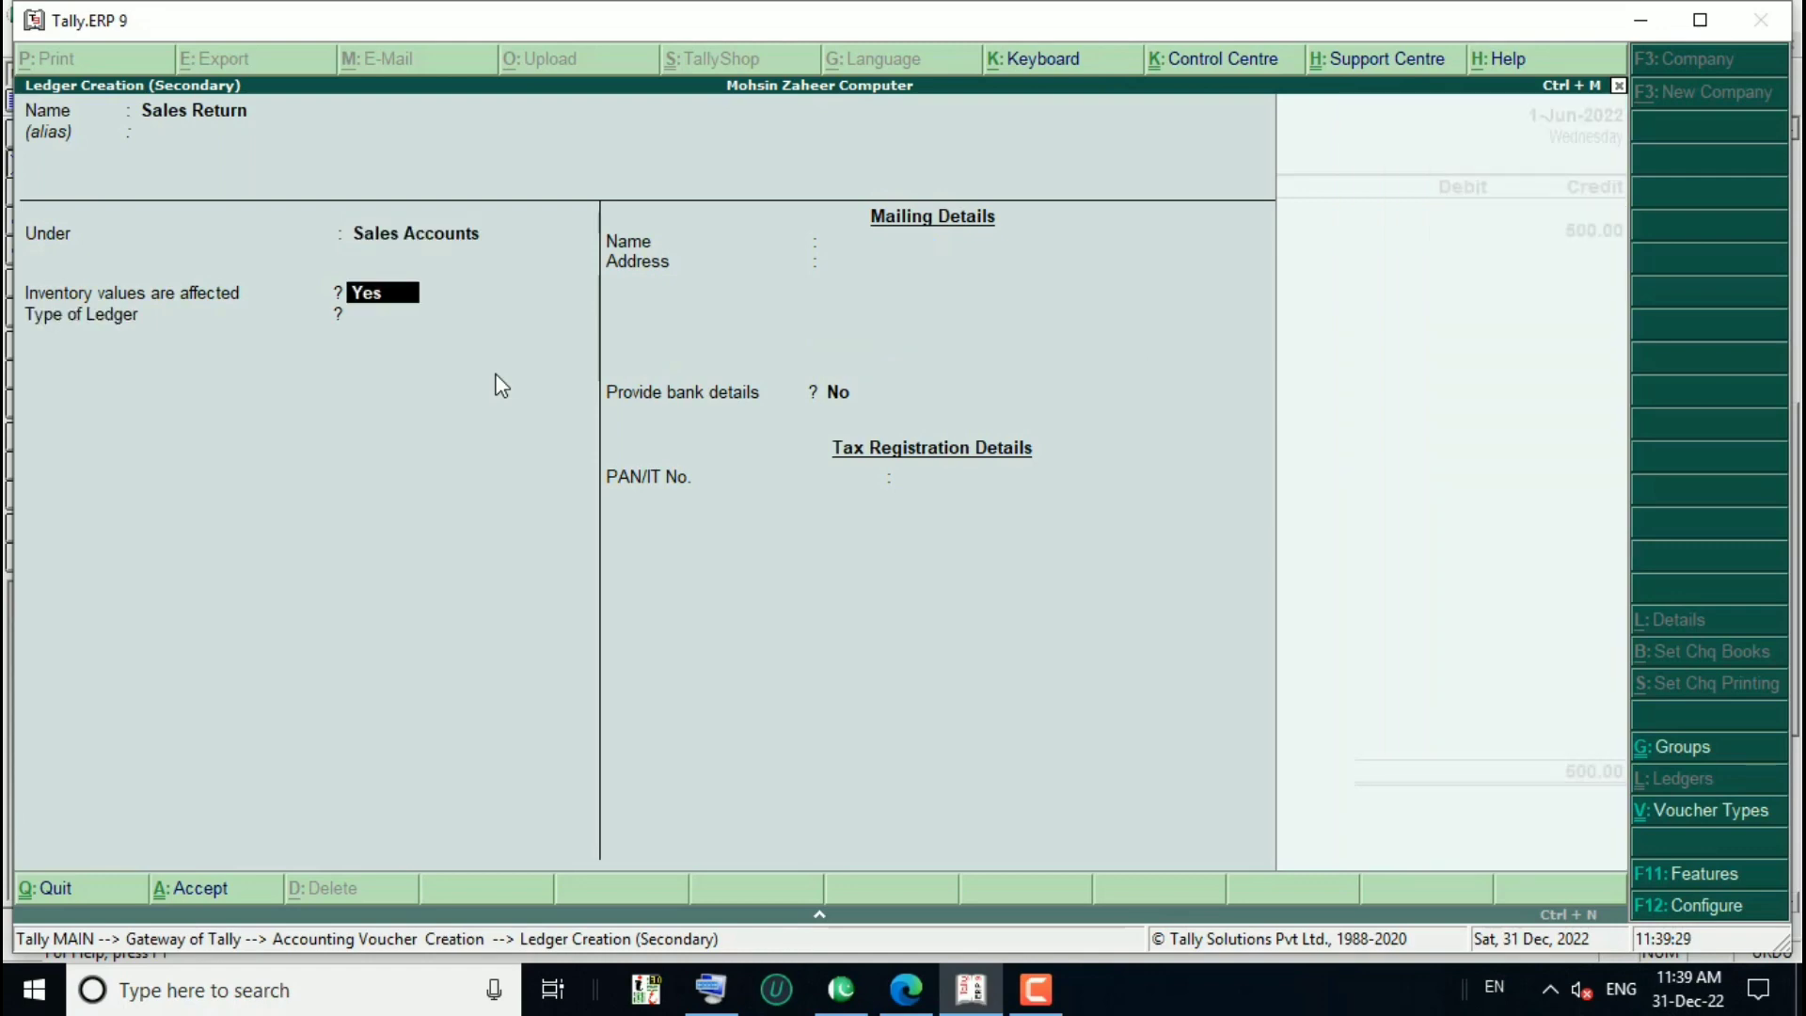
{"action": "key", "text": "Return"}
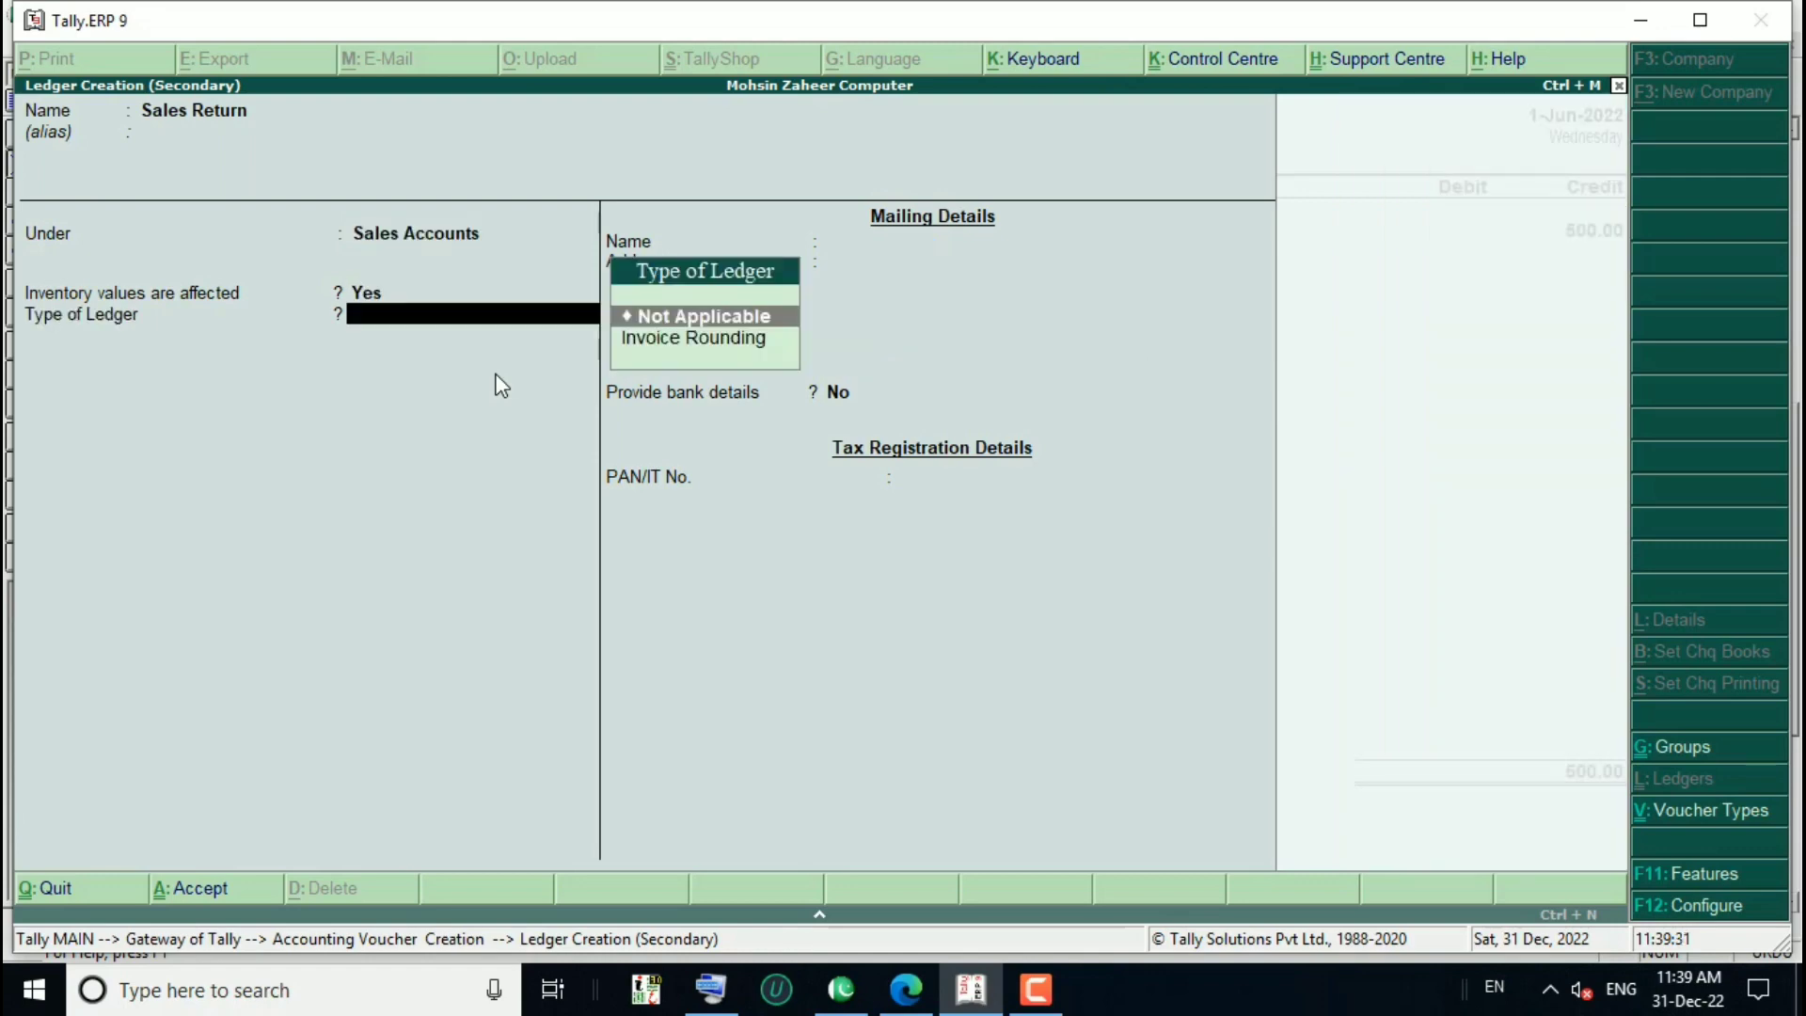
{"action": "key", "text": "Return"}
{"action": "key", "text": "Return"}
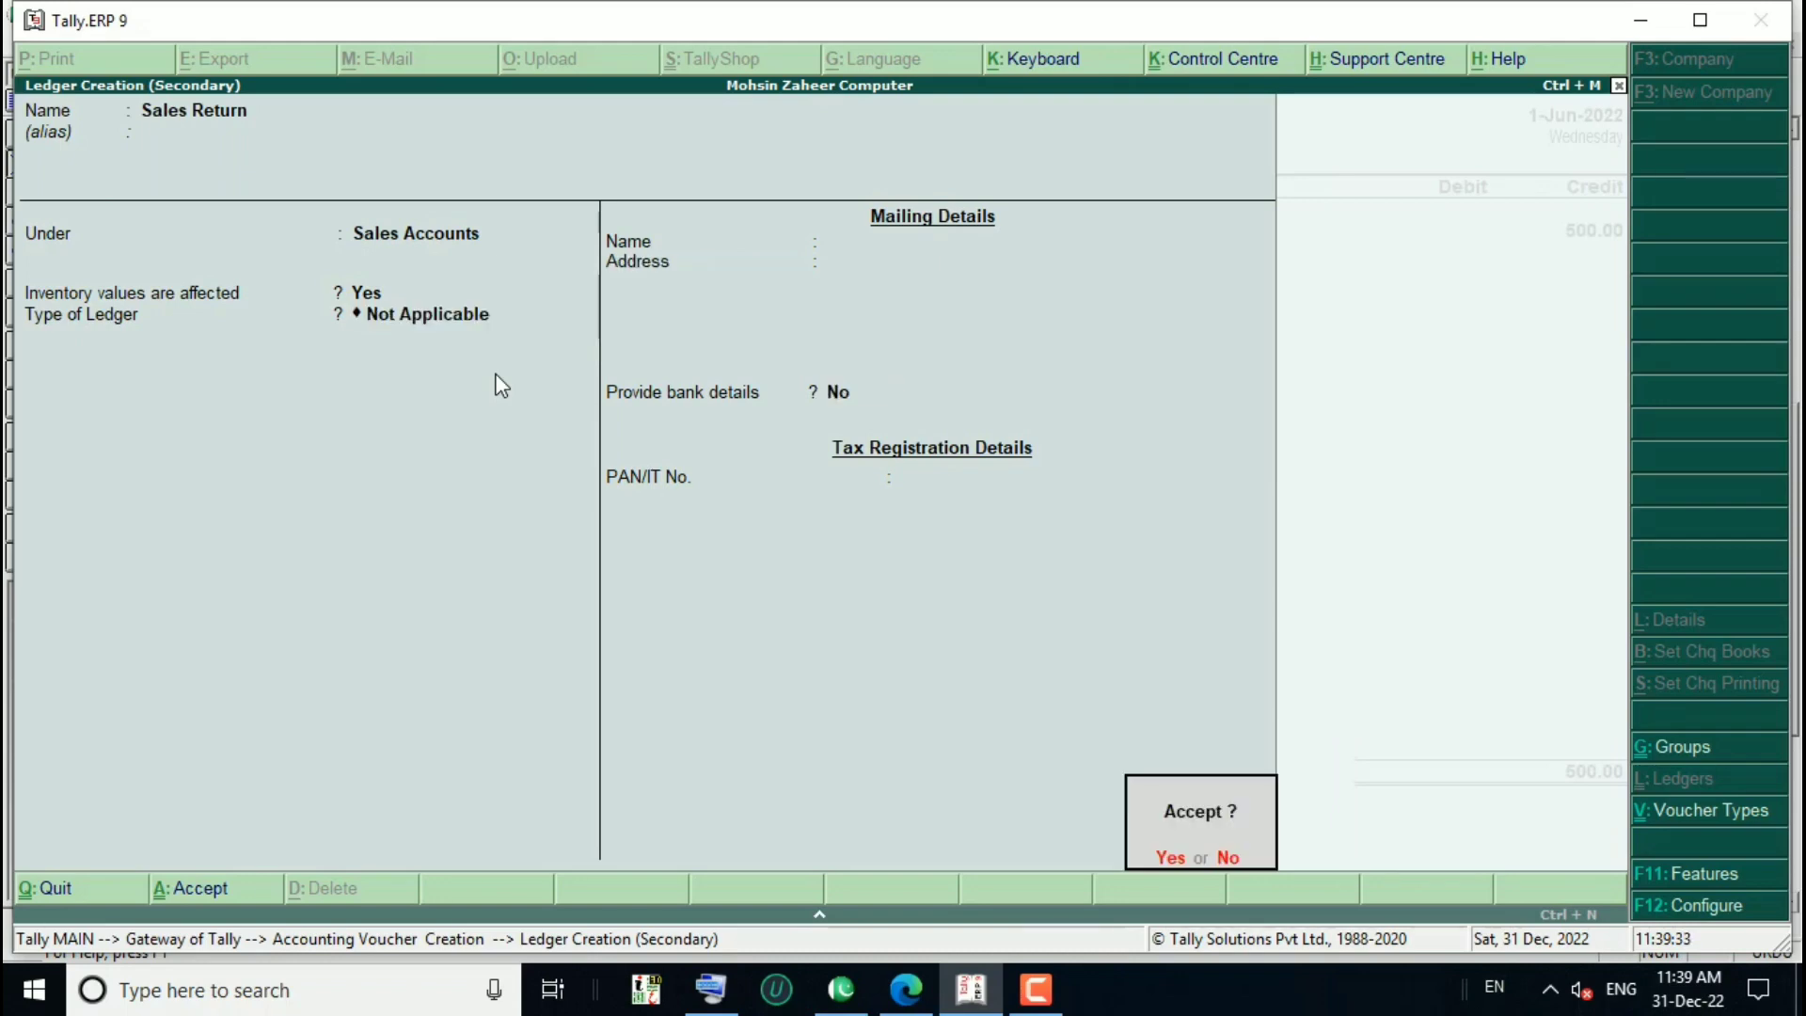
{"action": "key", "text": "Return"}
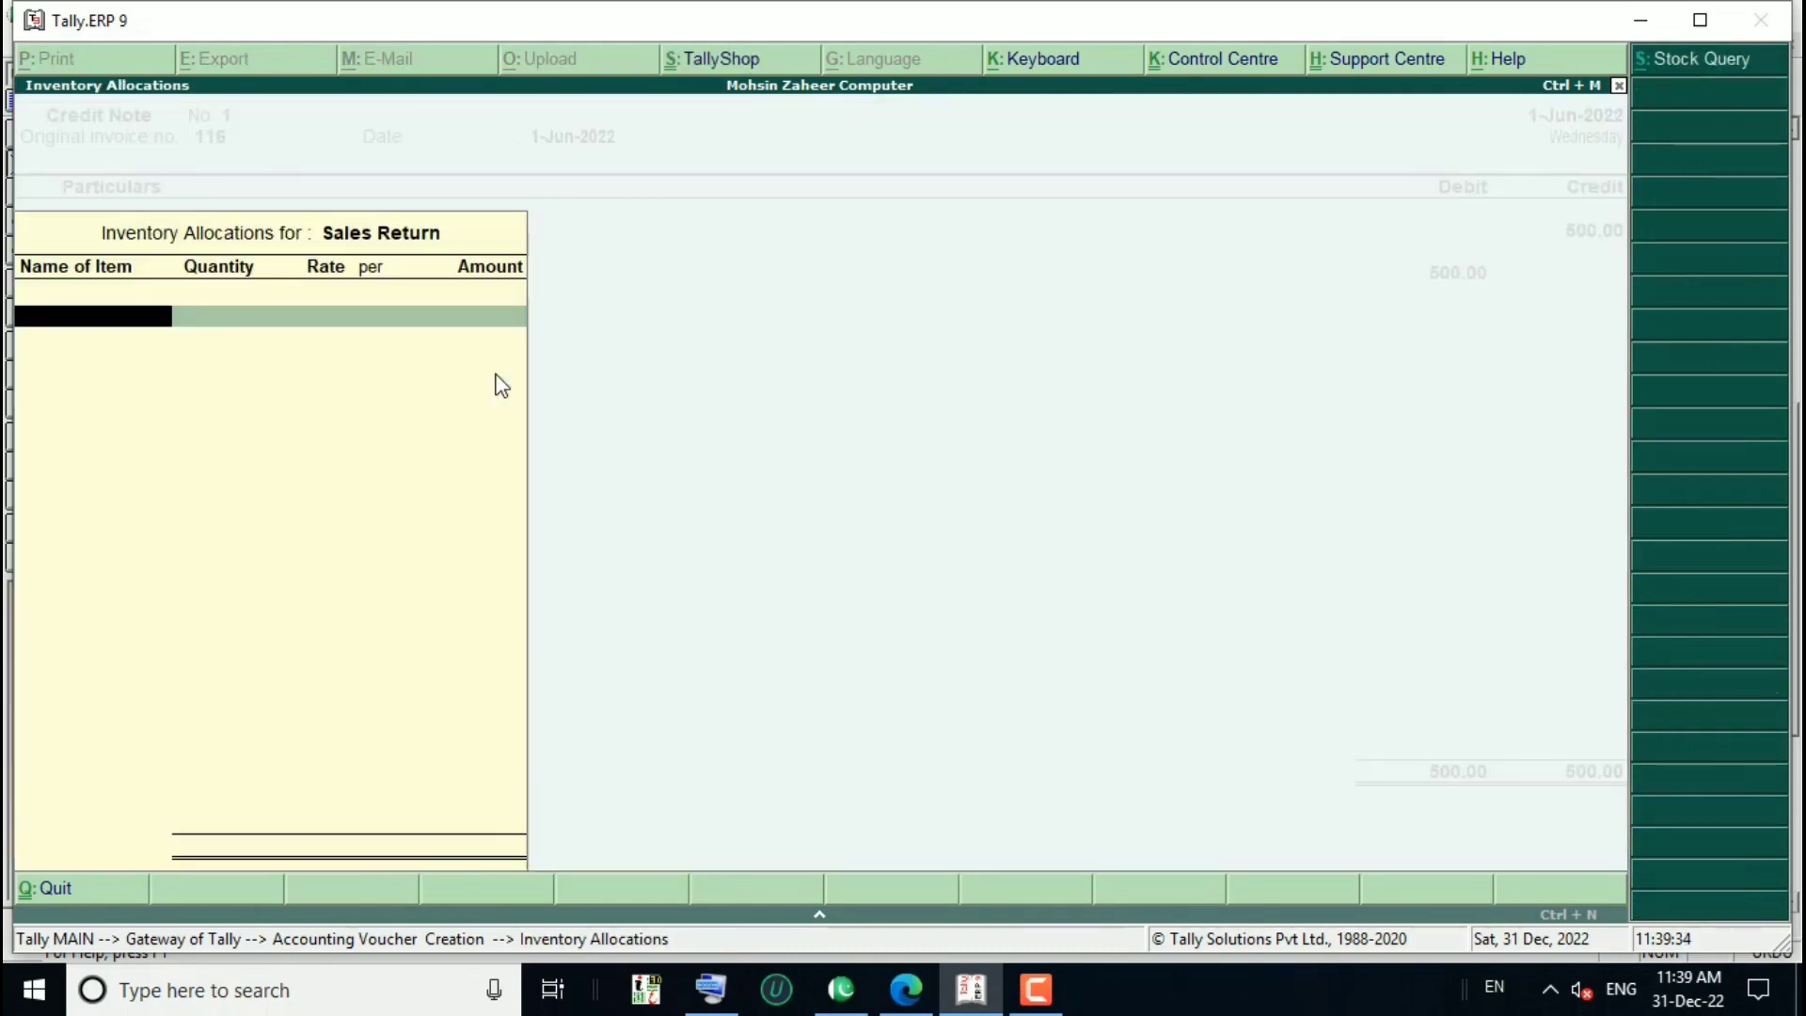
Skip the inventory allocation, debit Sales Return with 500 and save the credit note without a narration
{"action": "key", "text": "Escape"}
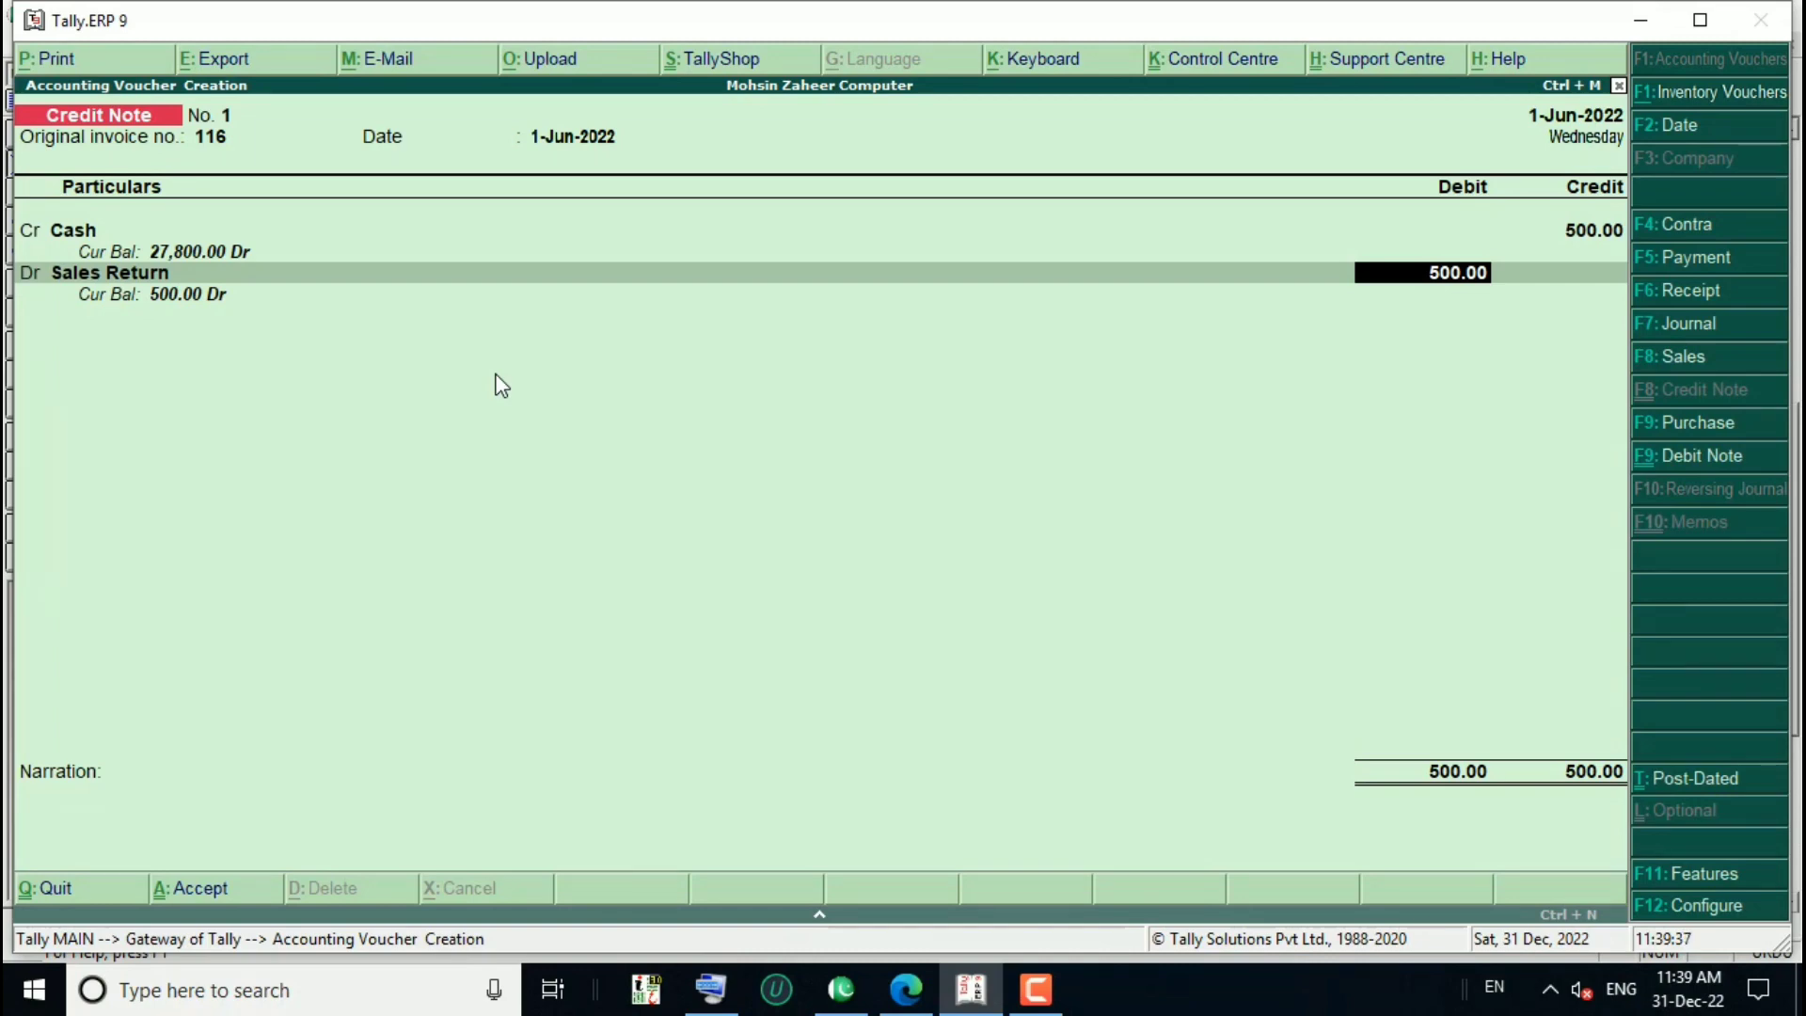
{"action": "key", "text": "Return"}
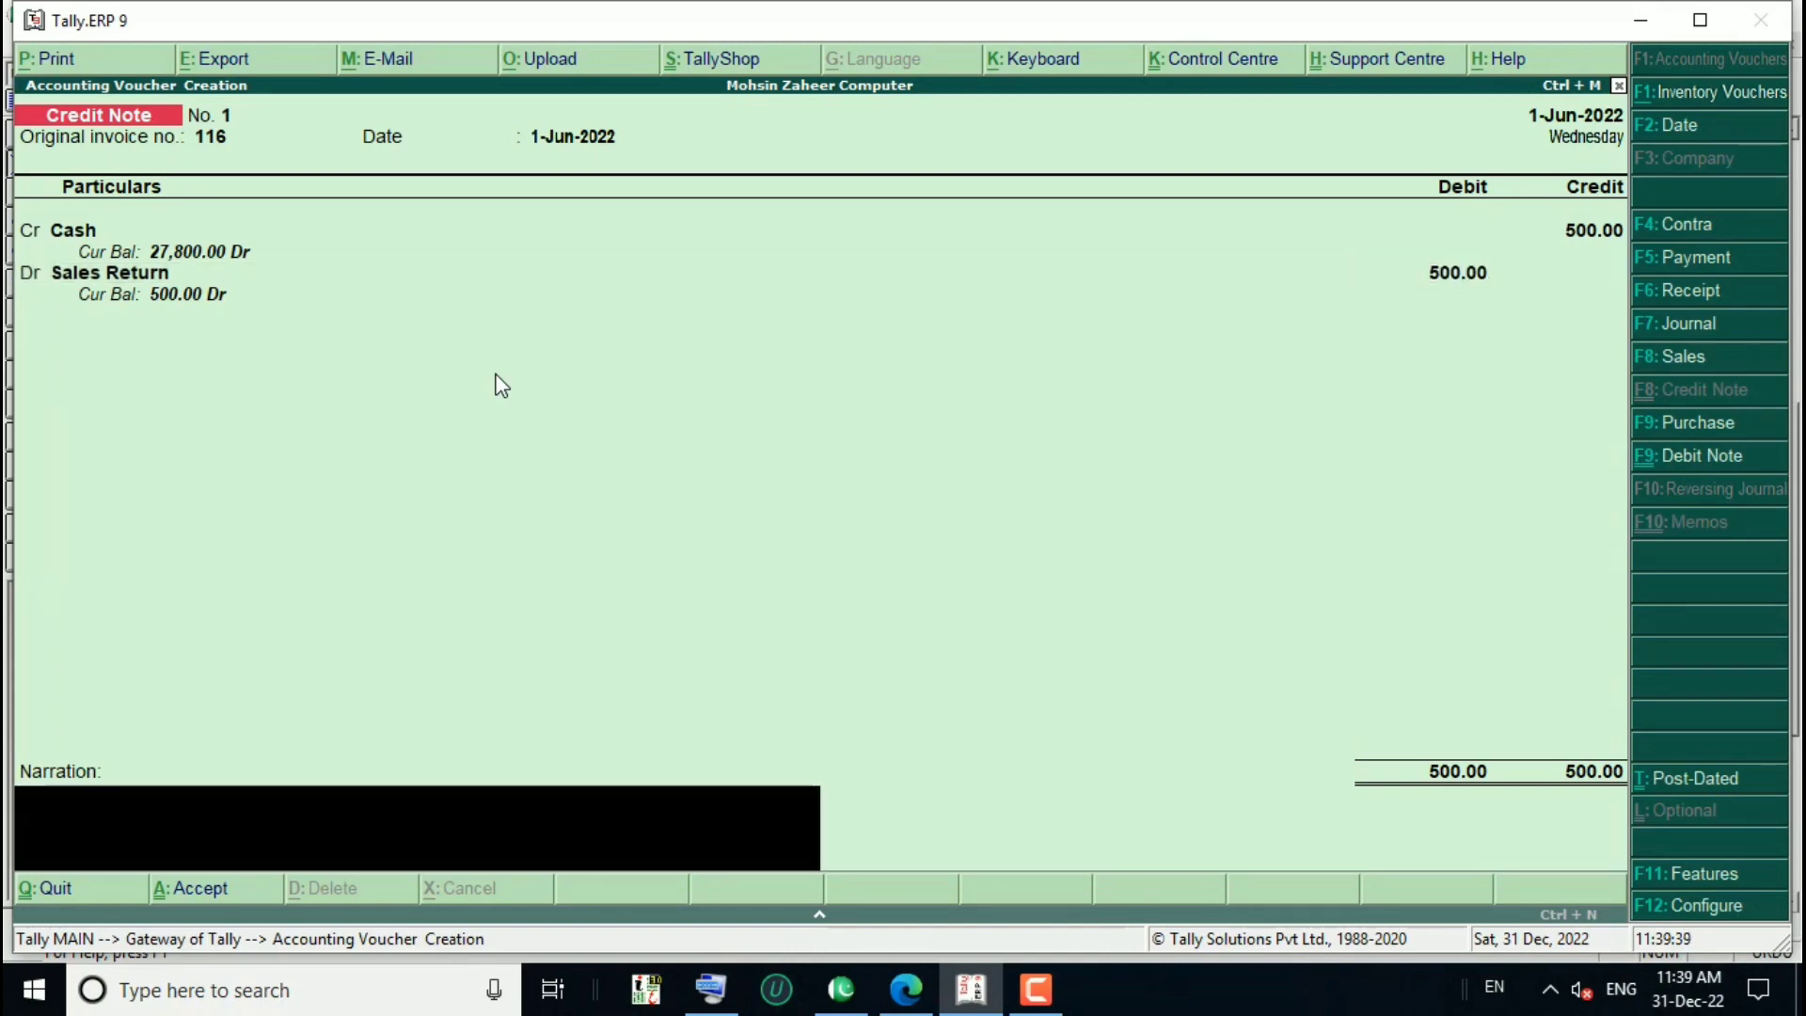
{"action": "key", "text": "Return"}
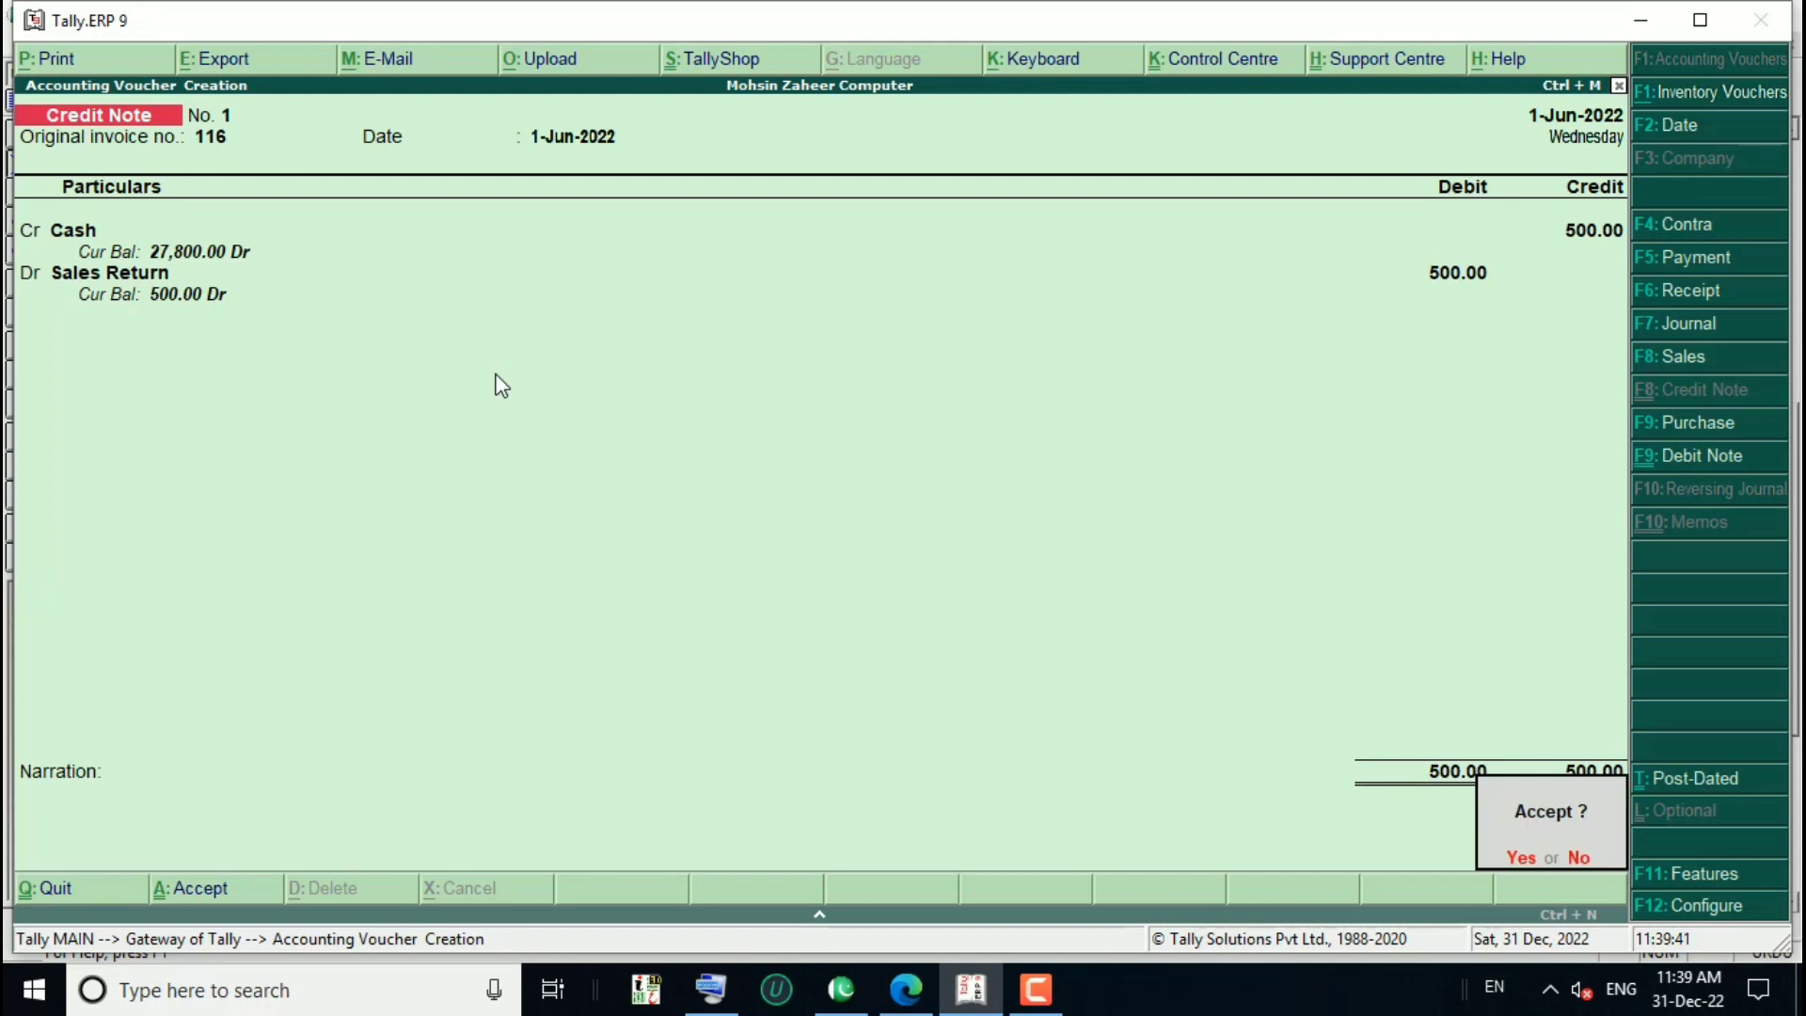
{"action": "key", "text": "Return"}
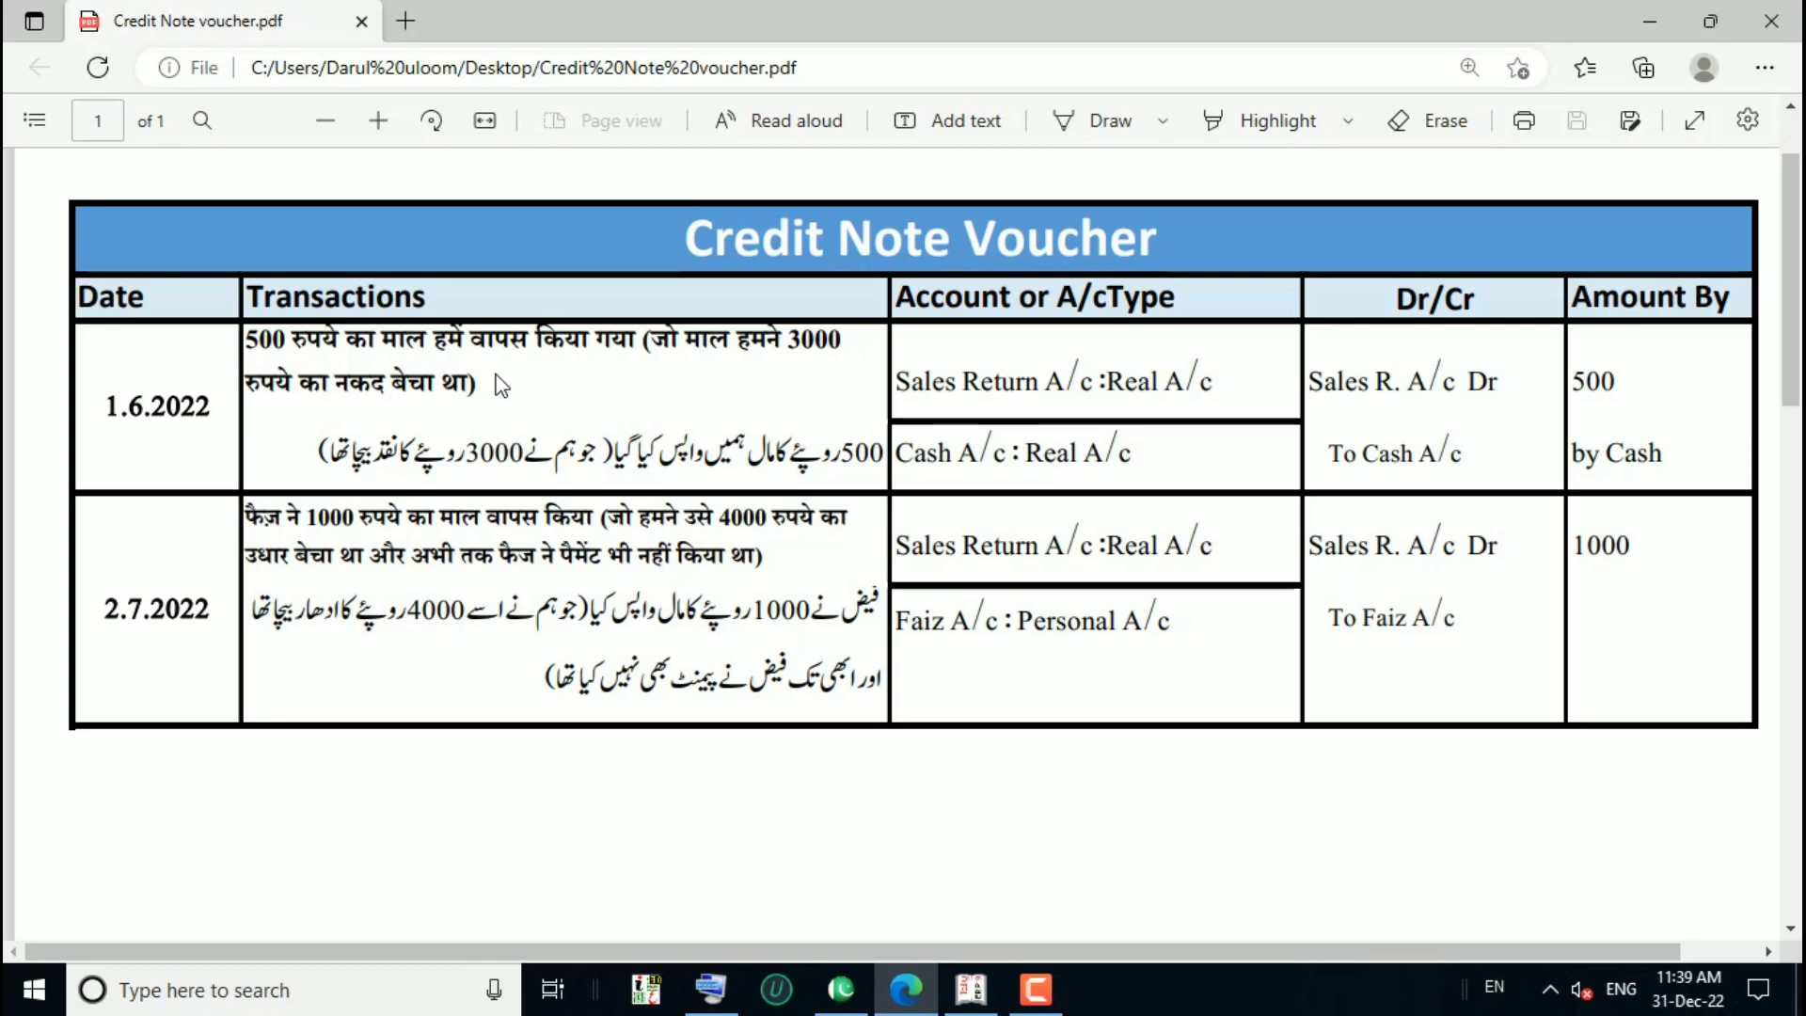
Switch back to Tally.ERP 9 from the PDF and set the second credit note's voucher date to 2-7-2022
{"action": "key", "text": "alt+Tab"}
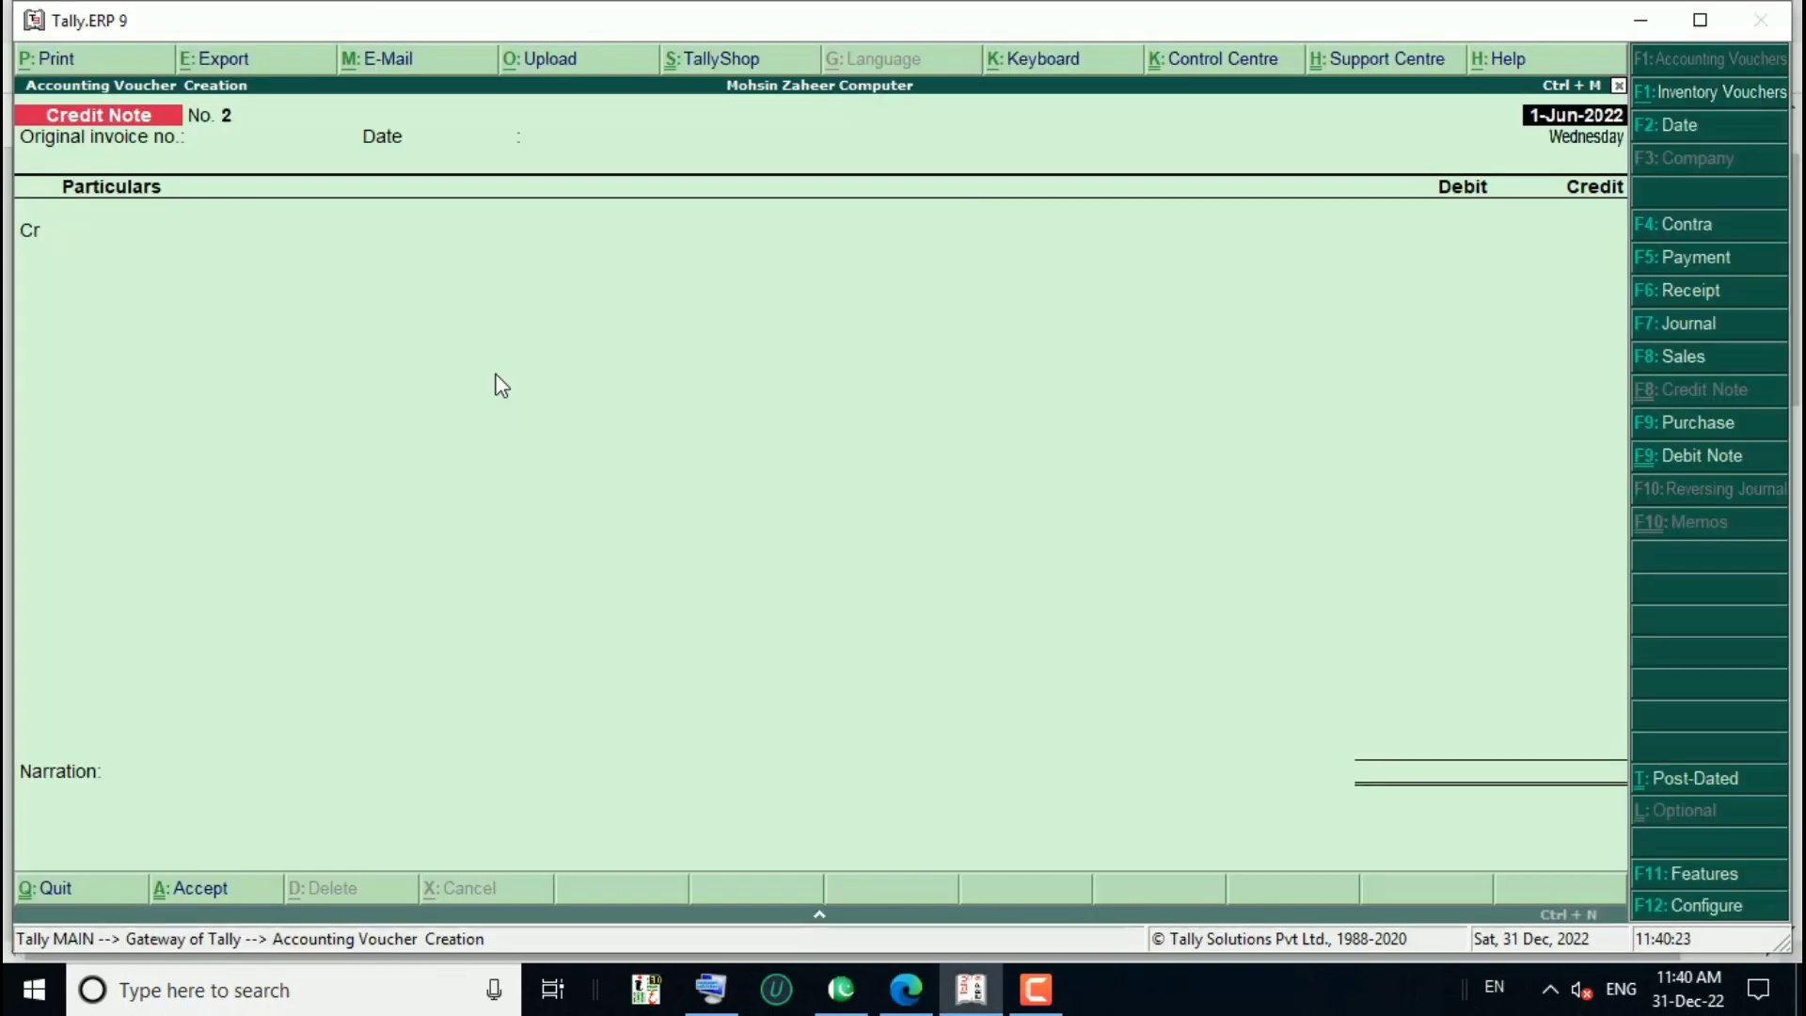
{"action": "key", "text": "F2"}
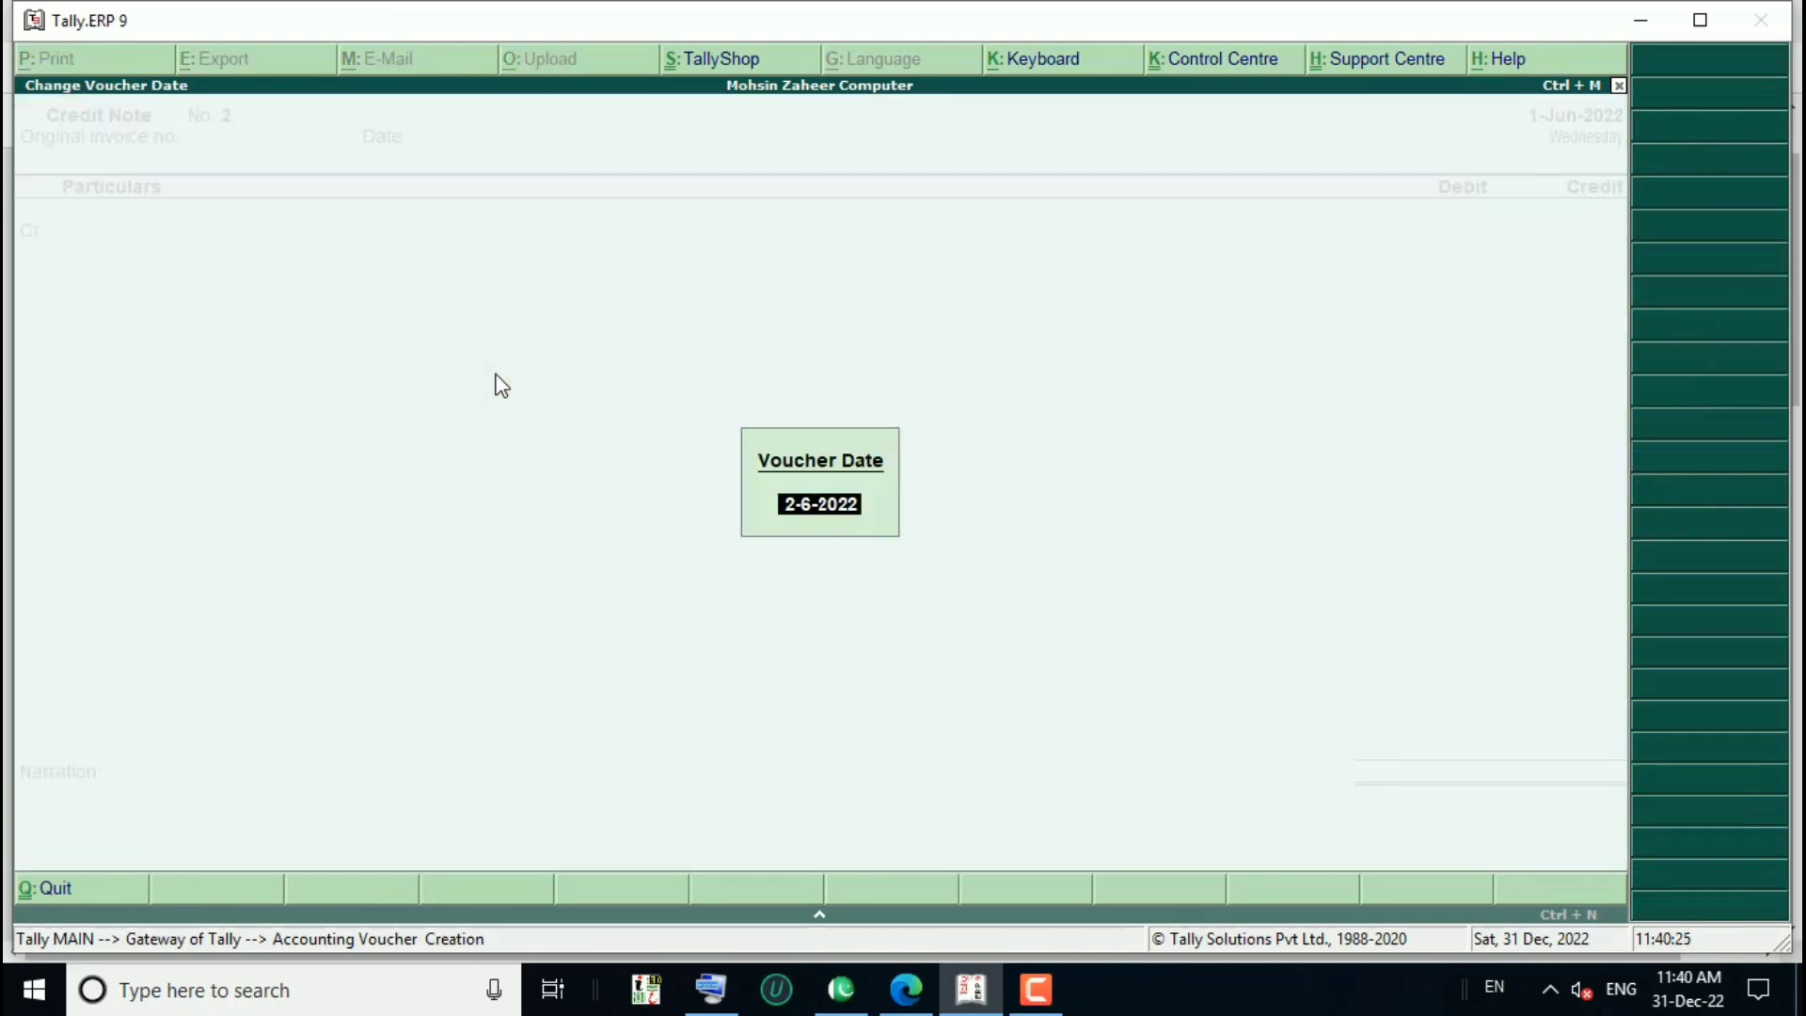
{"action": "type", "text": "2-7-2022"}
{"action": "key", "text": "Return"}
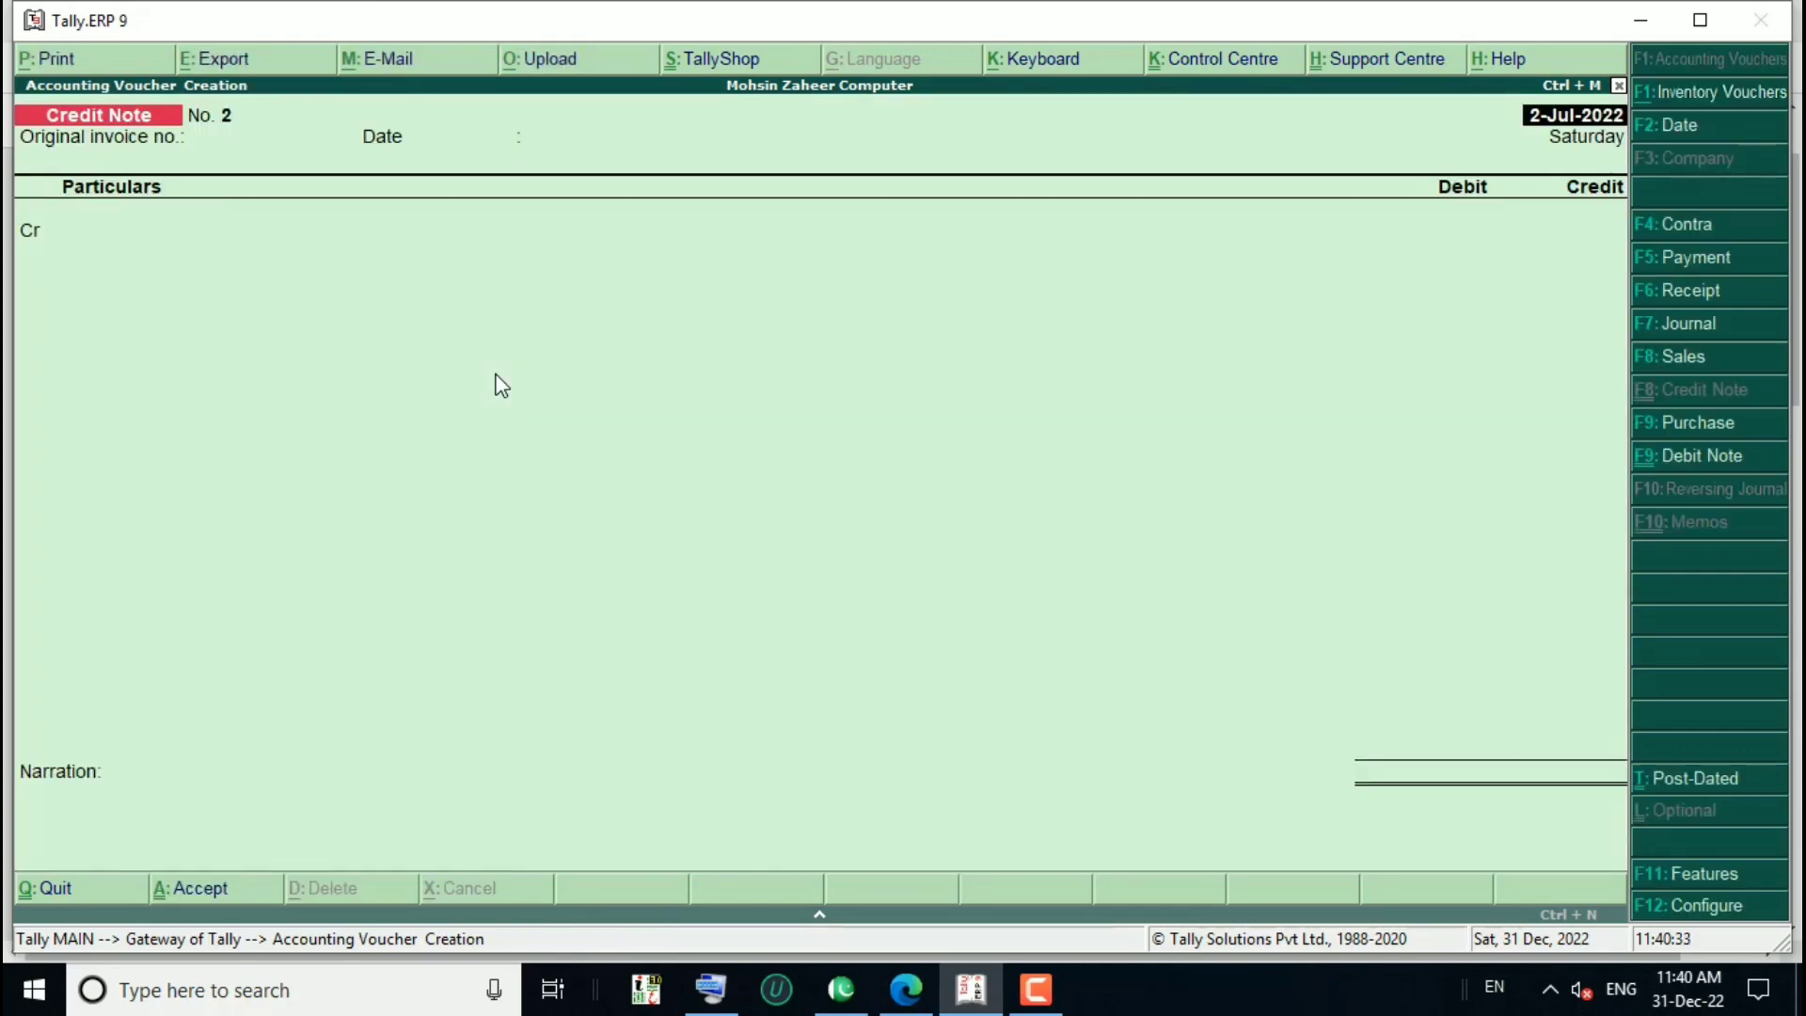
{"action": "key", "text": "Return"}
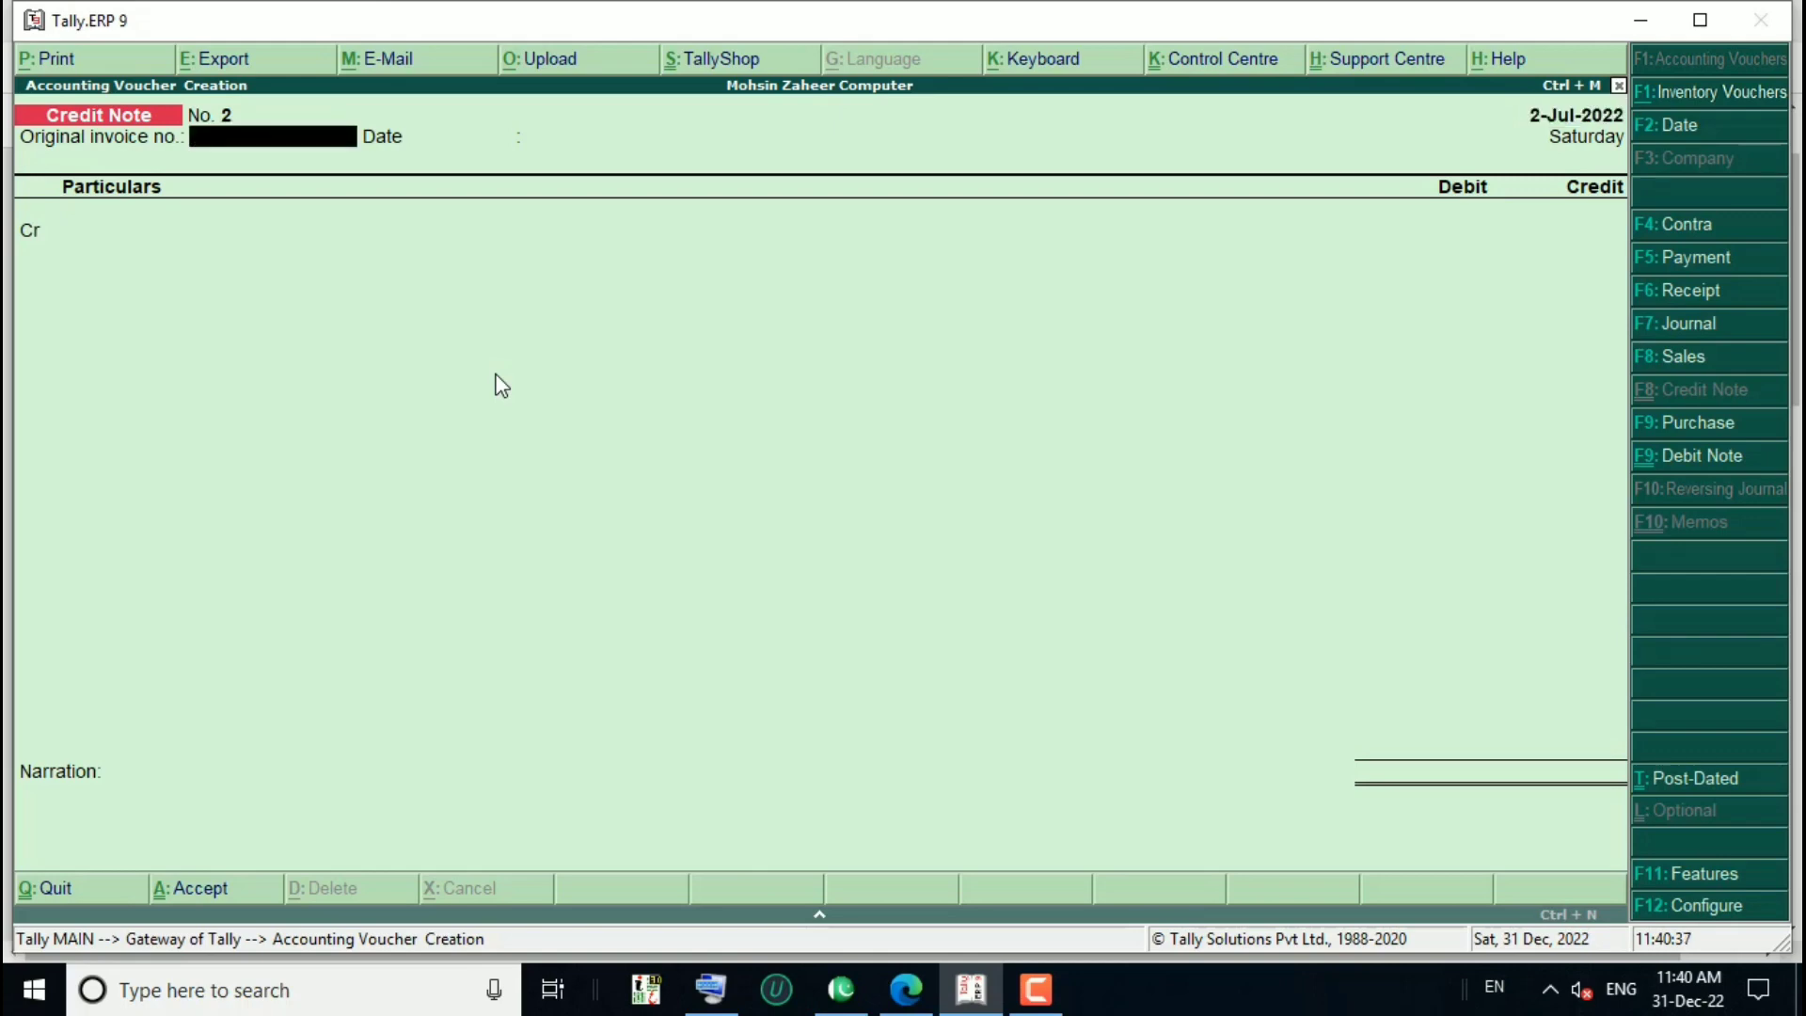
Enter 117 as the original invoice number and accept 2-Jul-2022 as its date
{"action": "type", "text": "117"}
{"action": "key", "text": "Return"}
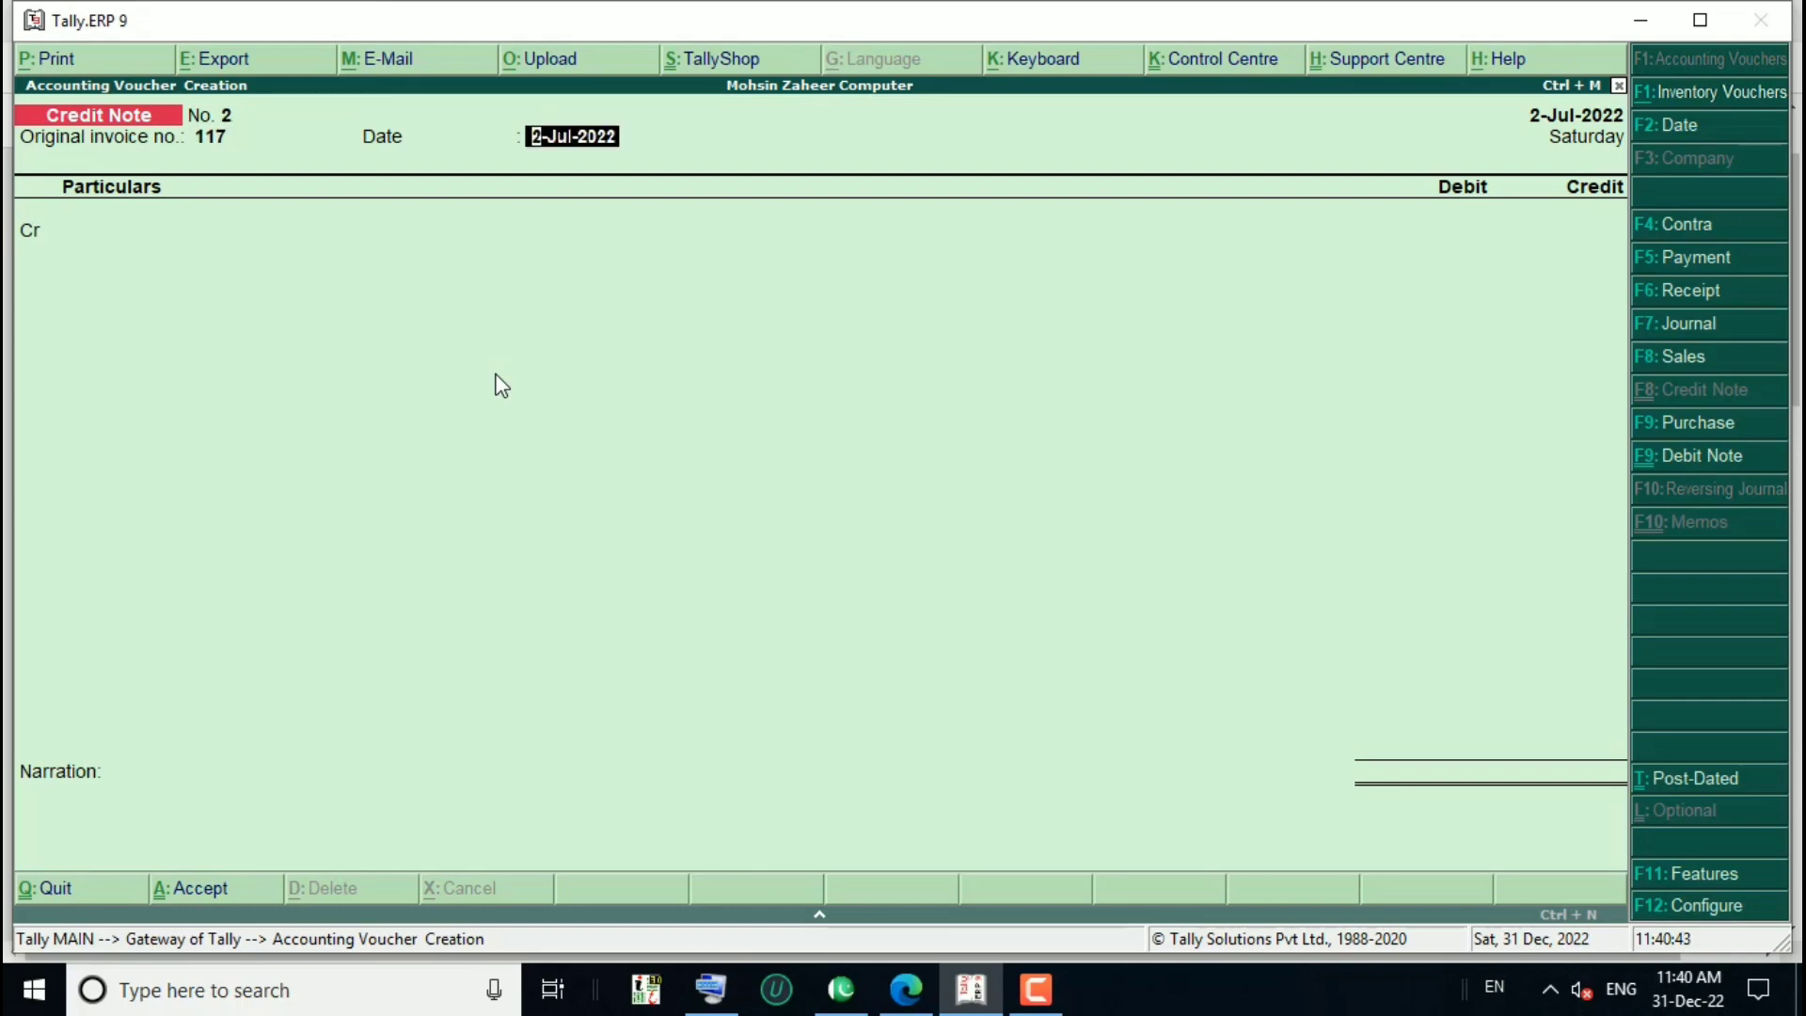
{"action": "key", "text": "Return"}
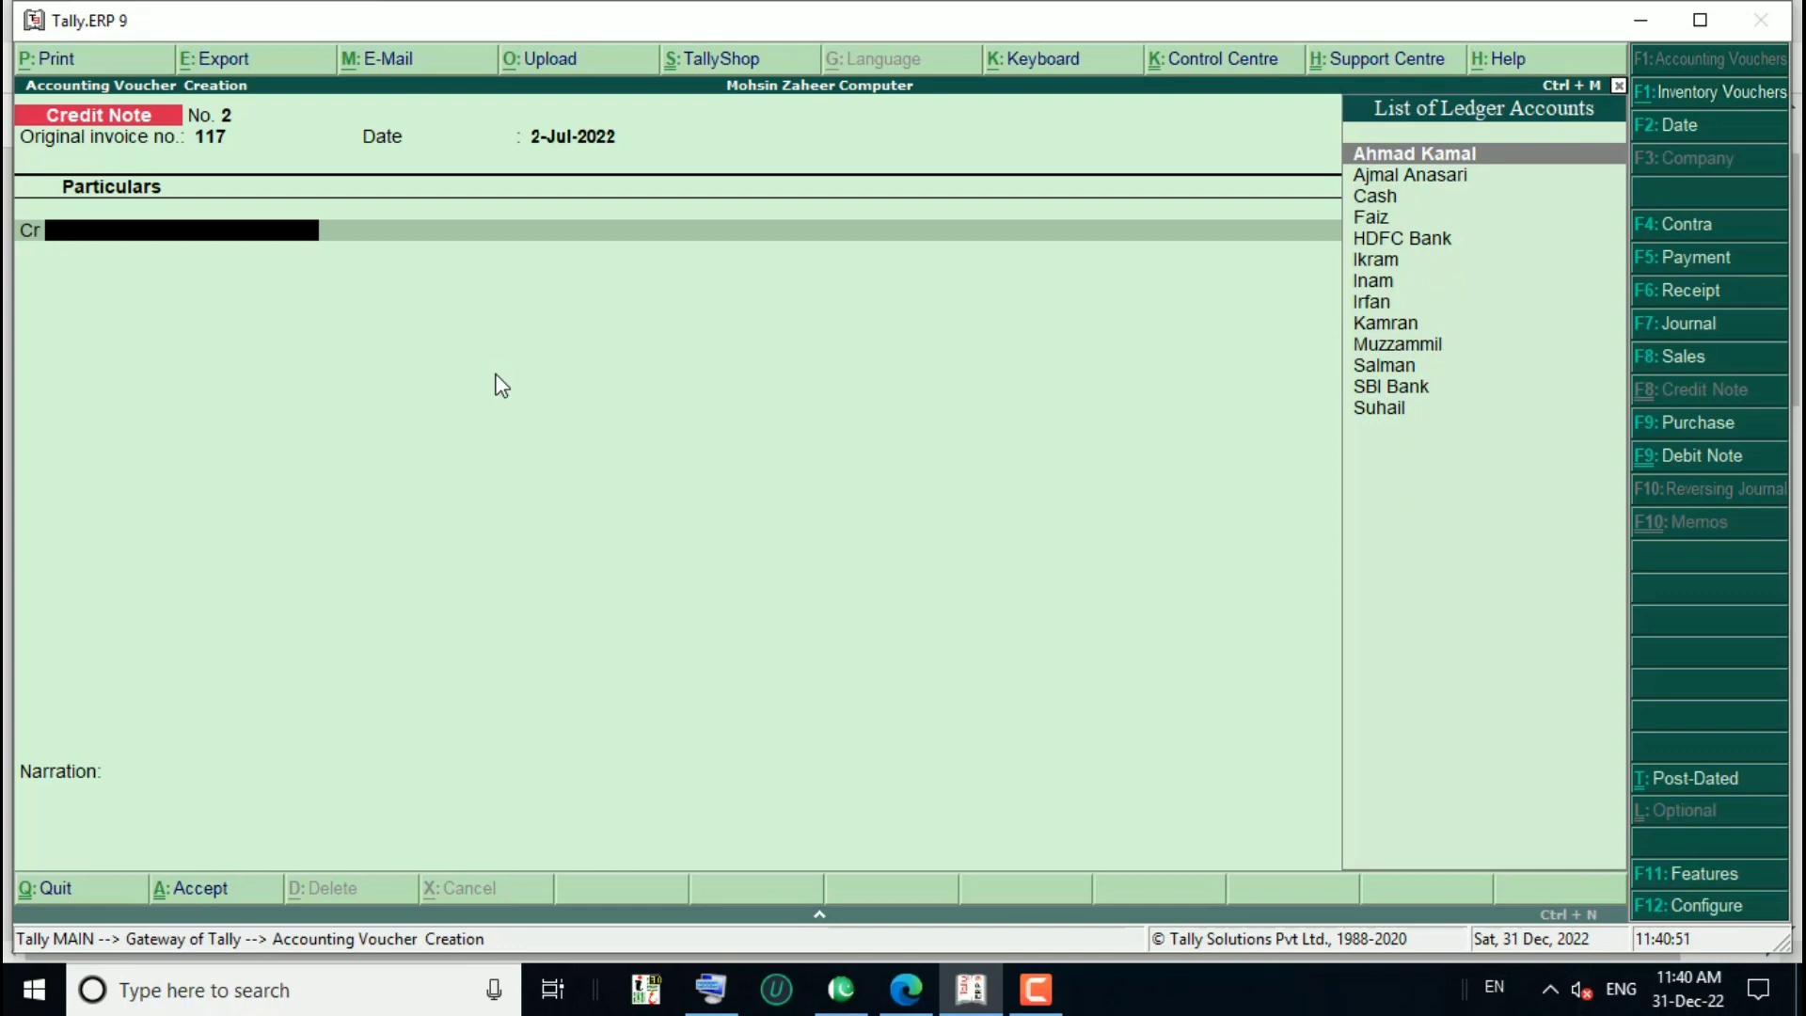
Choose the credit customer's ledger, listed directly after Cash, for the credit line and accept the buyer's details with Uttar Pradesh as state
{"action": "key", "text": "Down"}
{"action": "key", "text": "Down"}
{"action": "key", "text": "Down"}
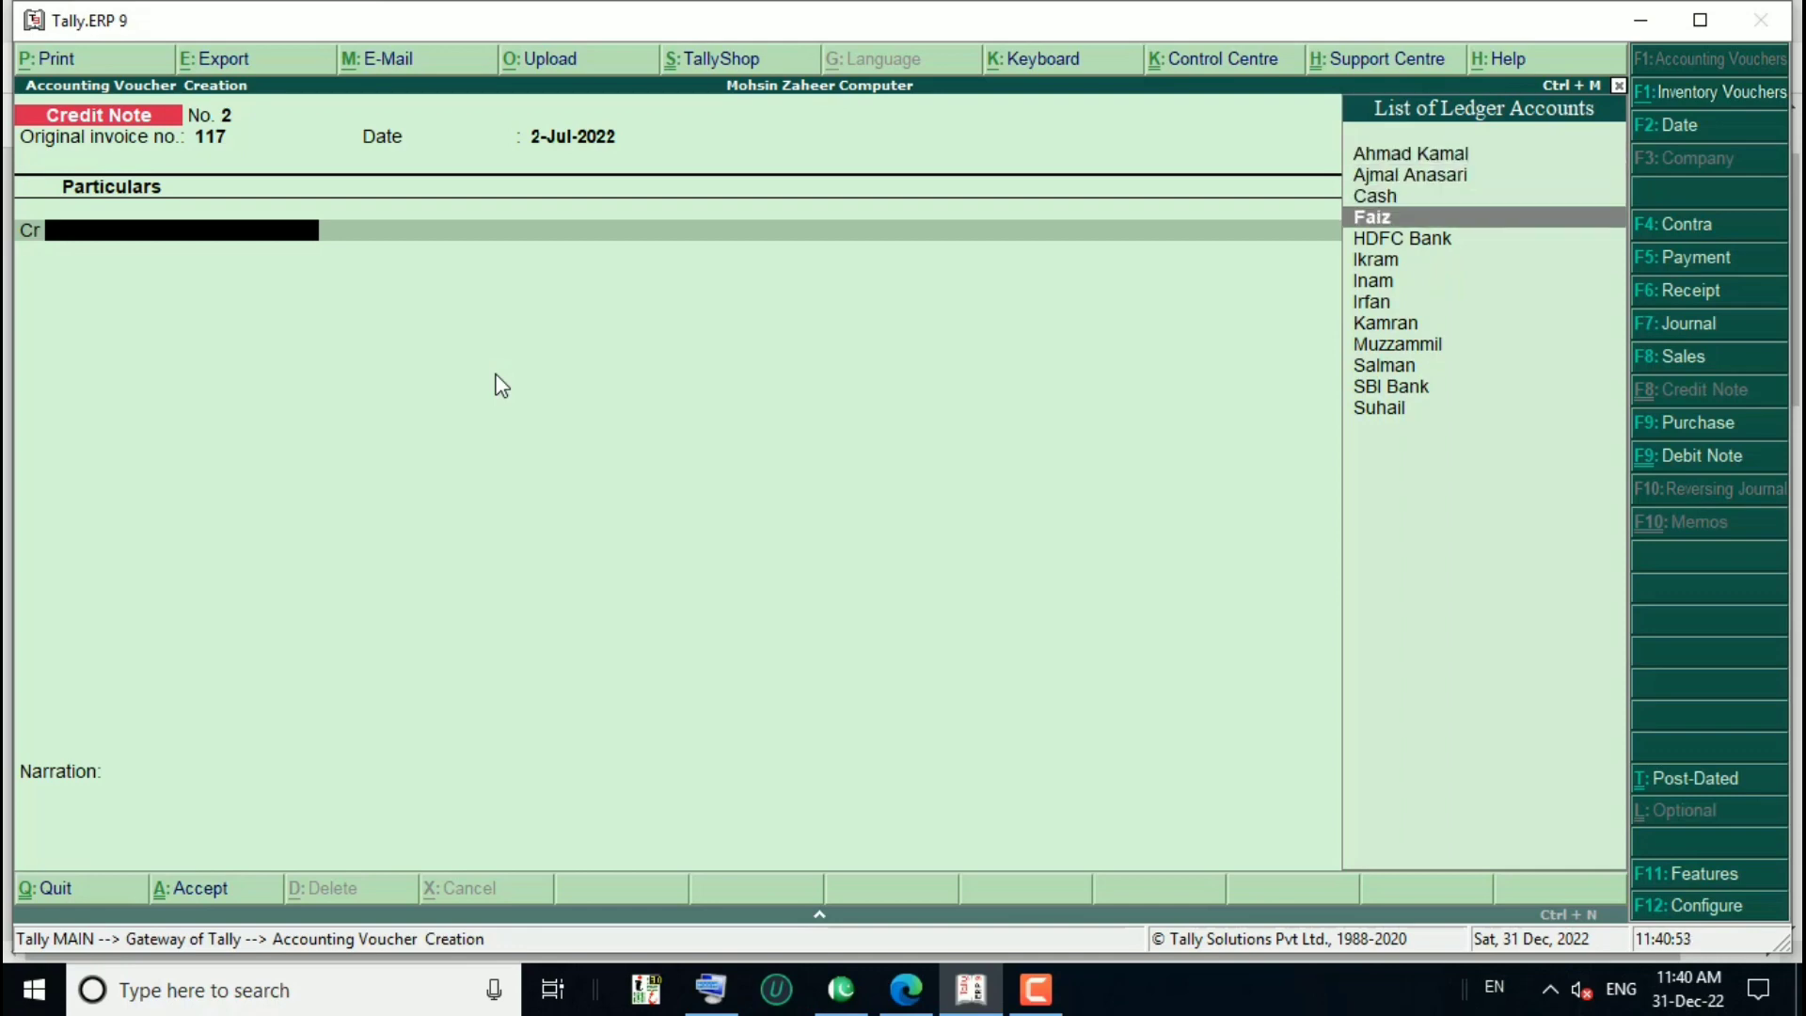
{"action": "key", "text": "Return"}
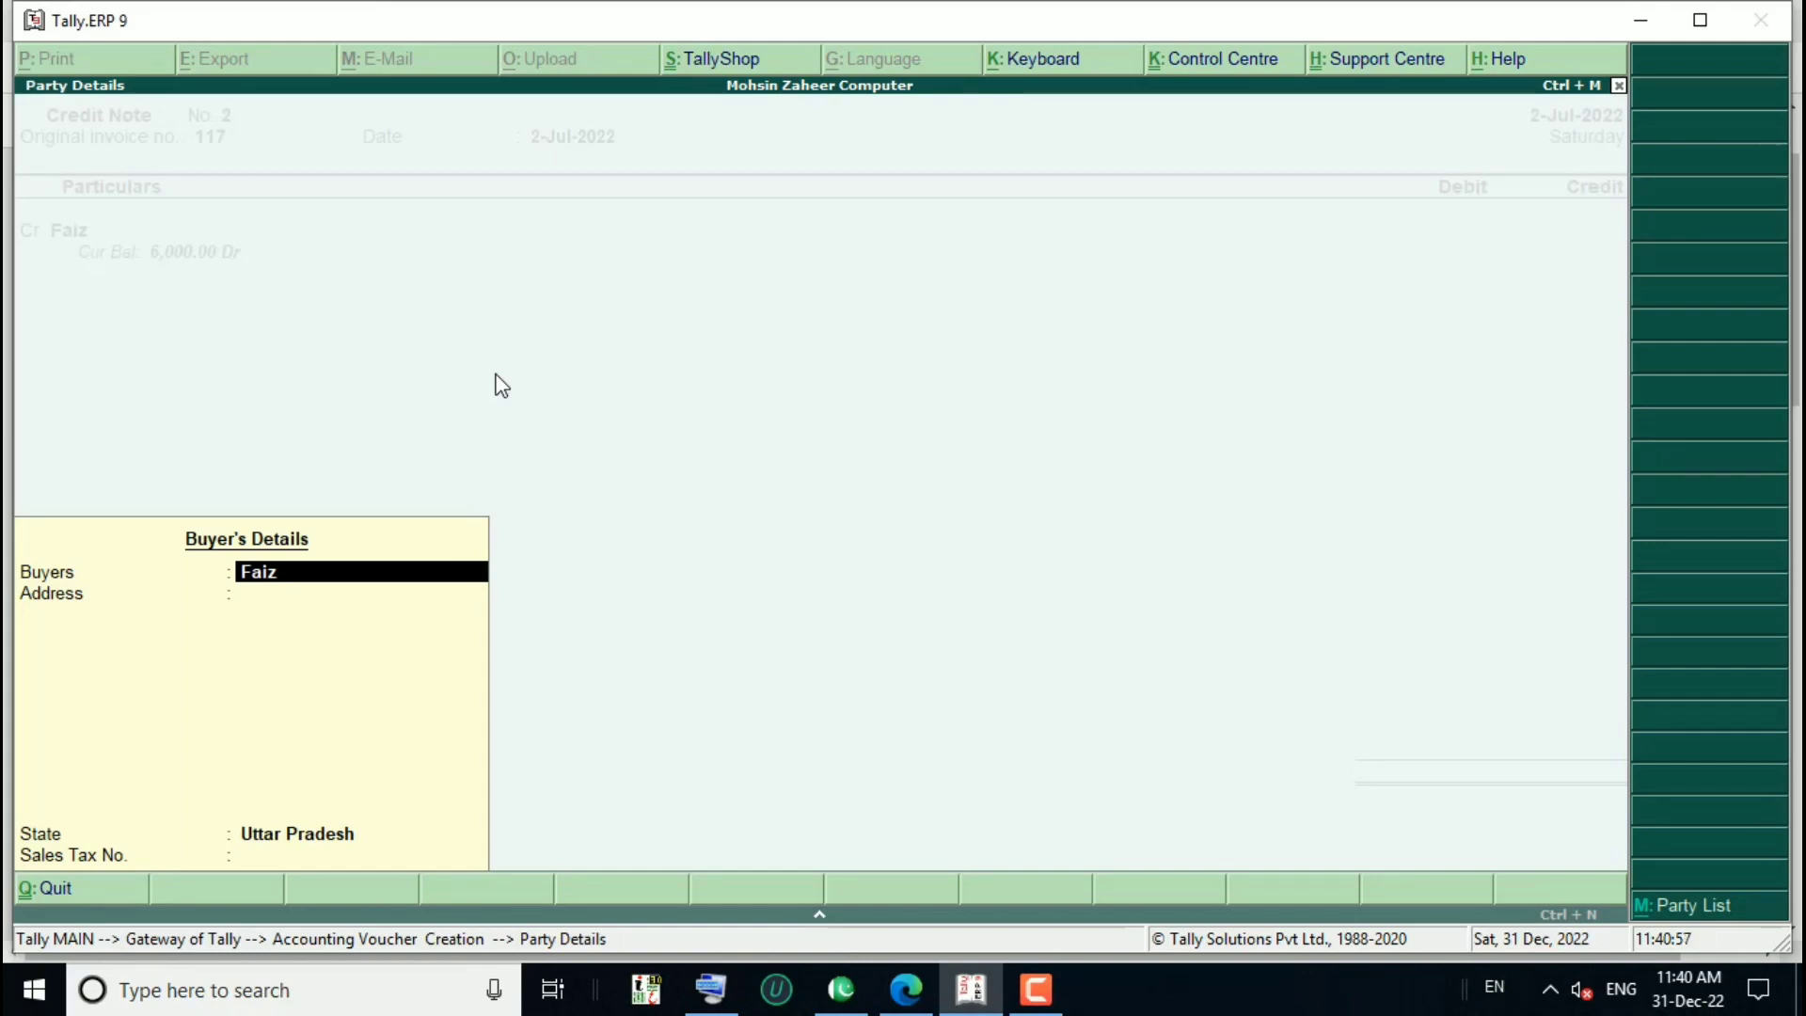
{"action": "key", "text": "Return"}
{"action": "key", "text": "Return"}
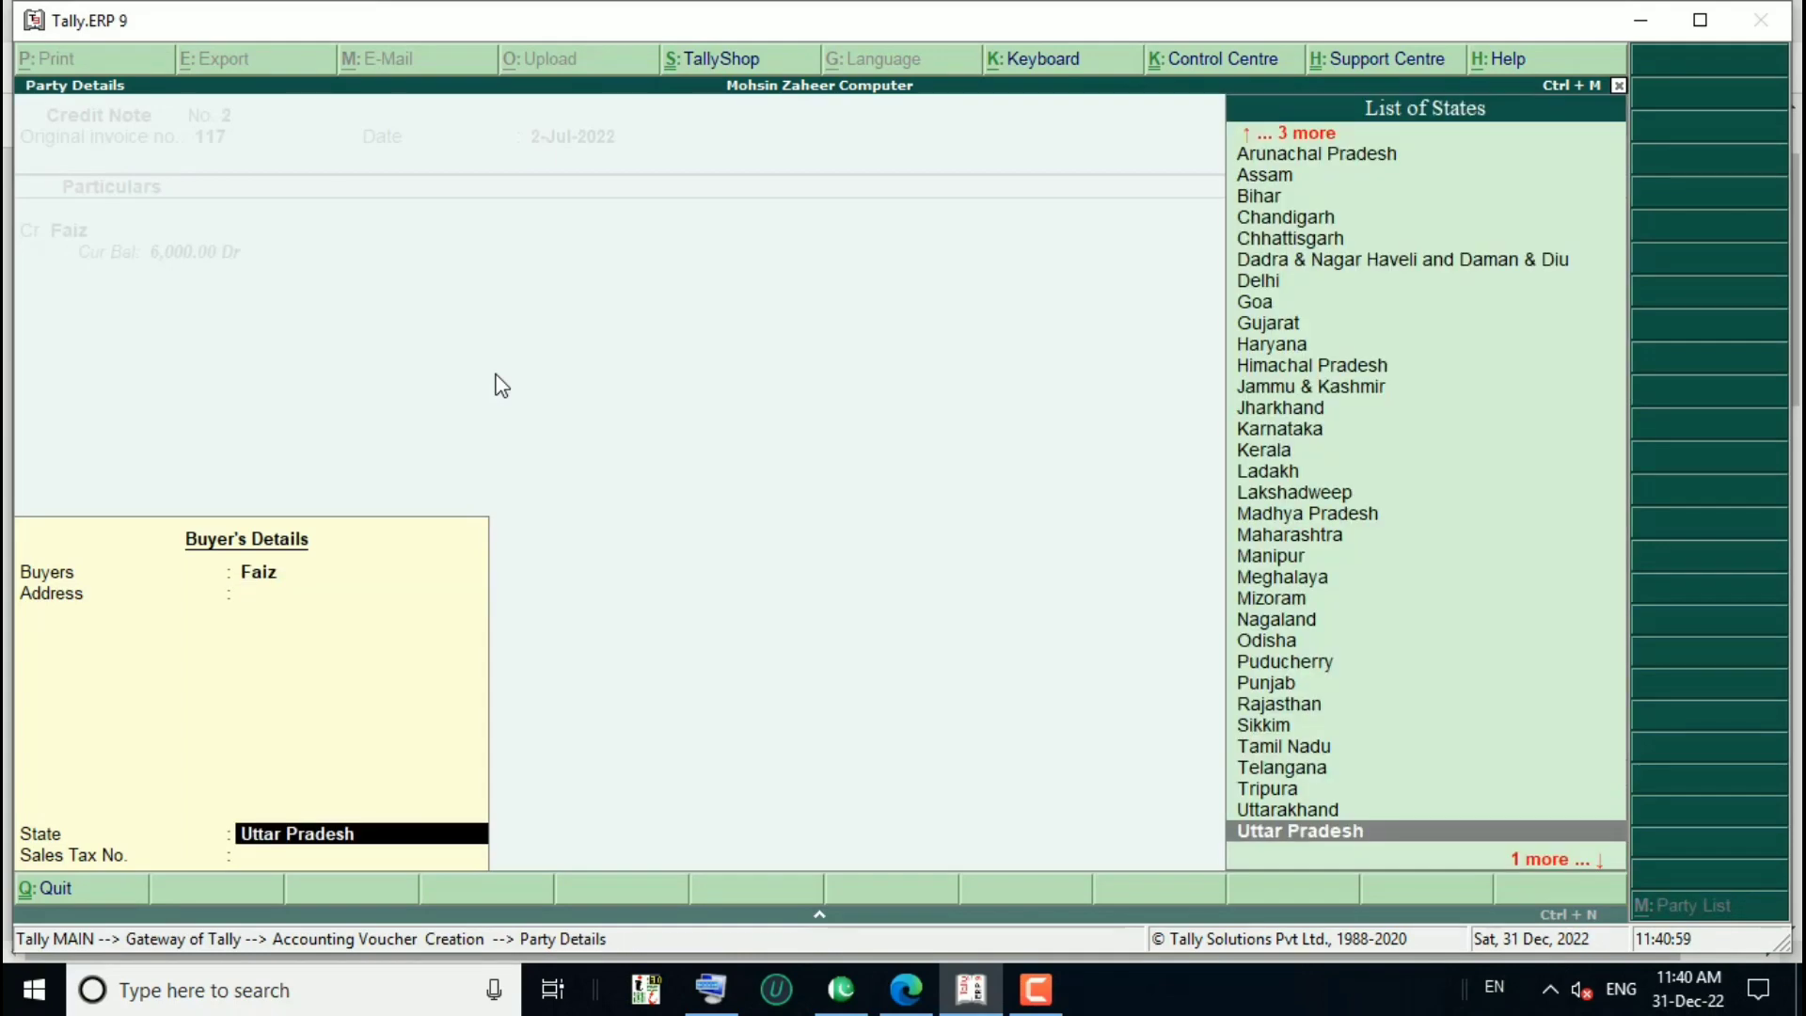
{"action": "key", "text": "Return"}
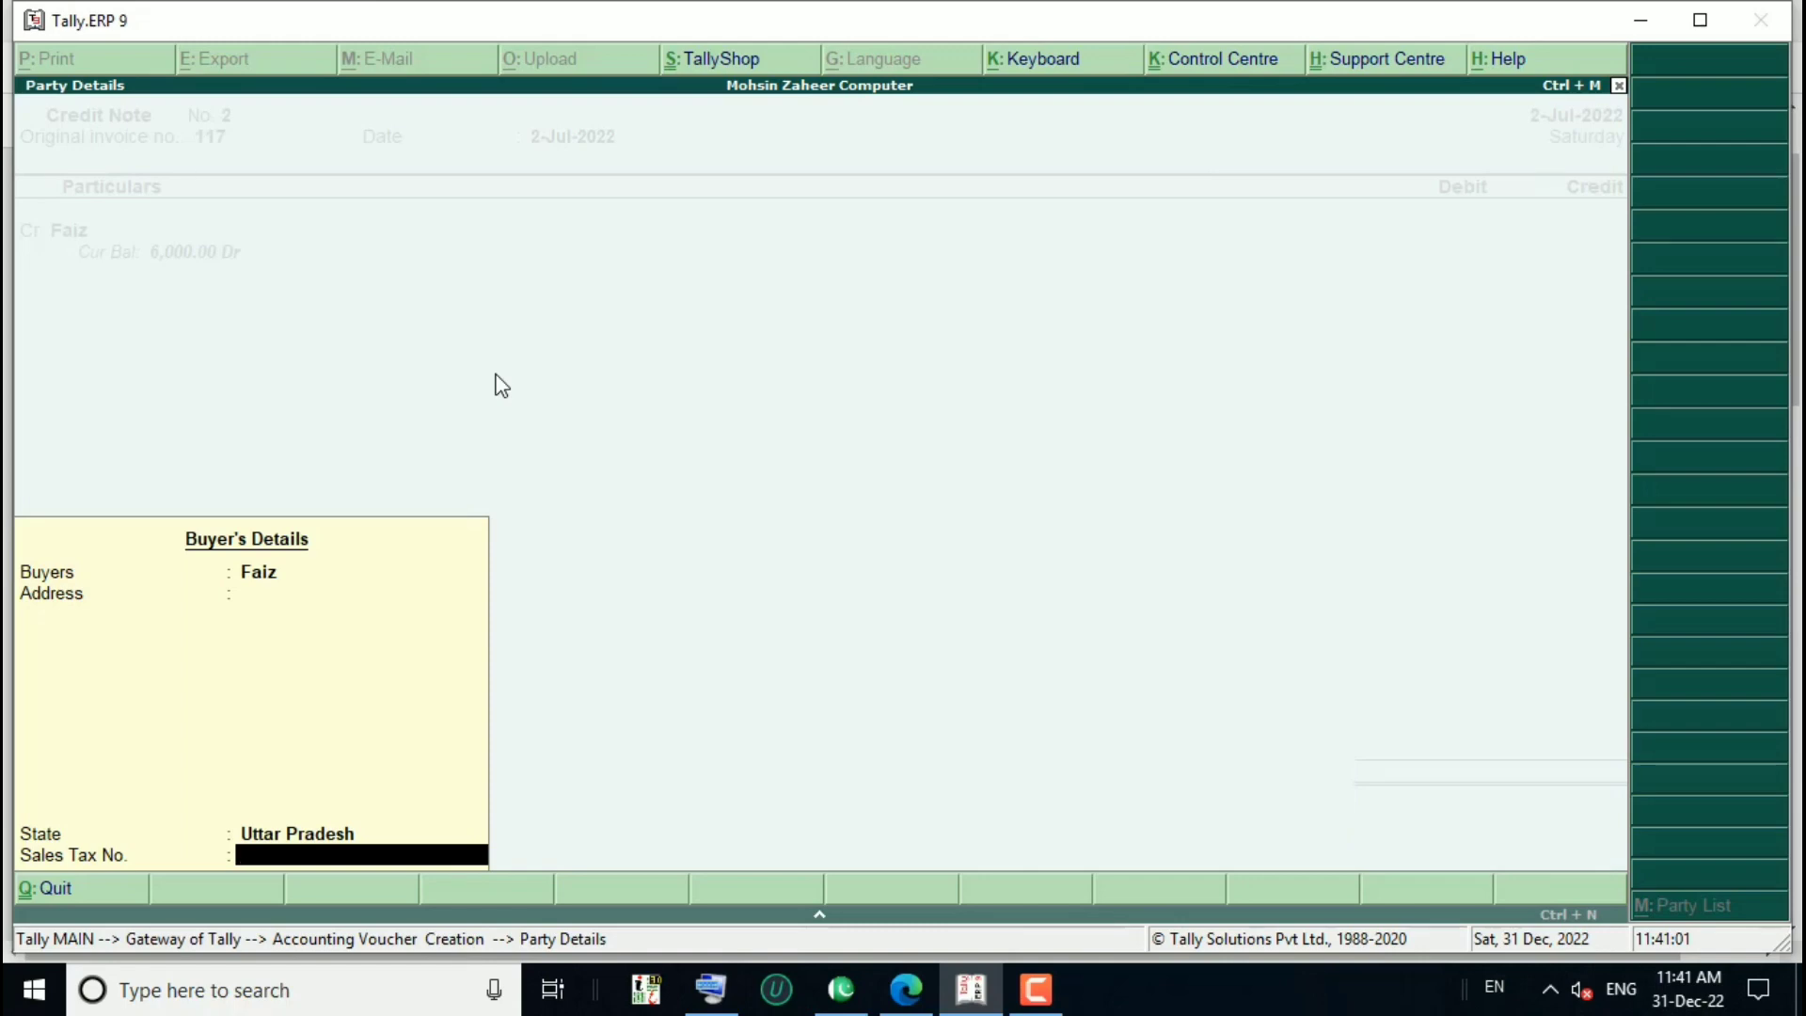
{"action": "key", "text": "Return"}
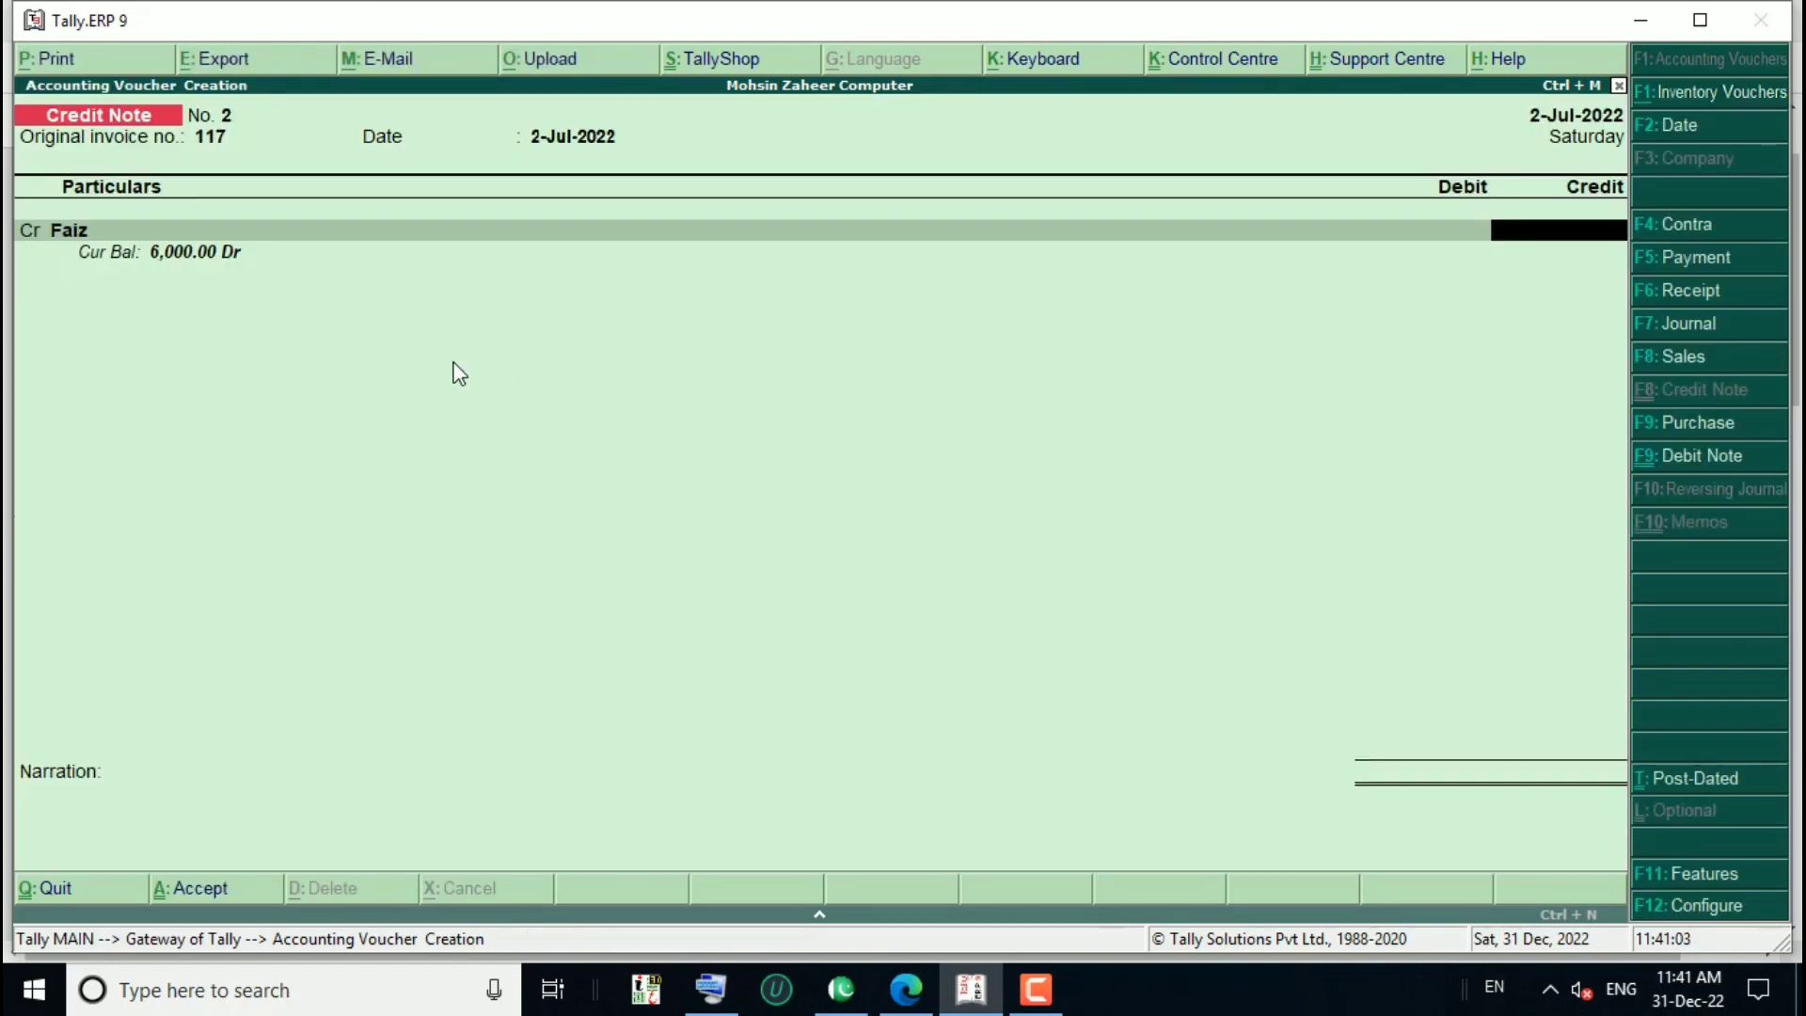
Enter 1000 as the credit amount for the customer's ledger
{"action": "mouse_move", "coordinate": [133, 224]}
{"action": "left_mouse_down"}
{"action": "mouse_move", "coordinate": [220, 281]}
{"action": "mouse_move", "coordinate": [281, 270]}
{"action": "left_mouse_up"}
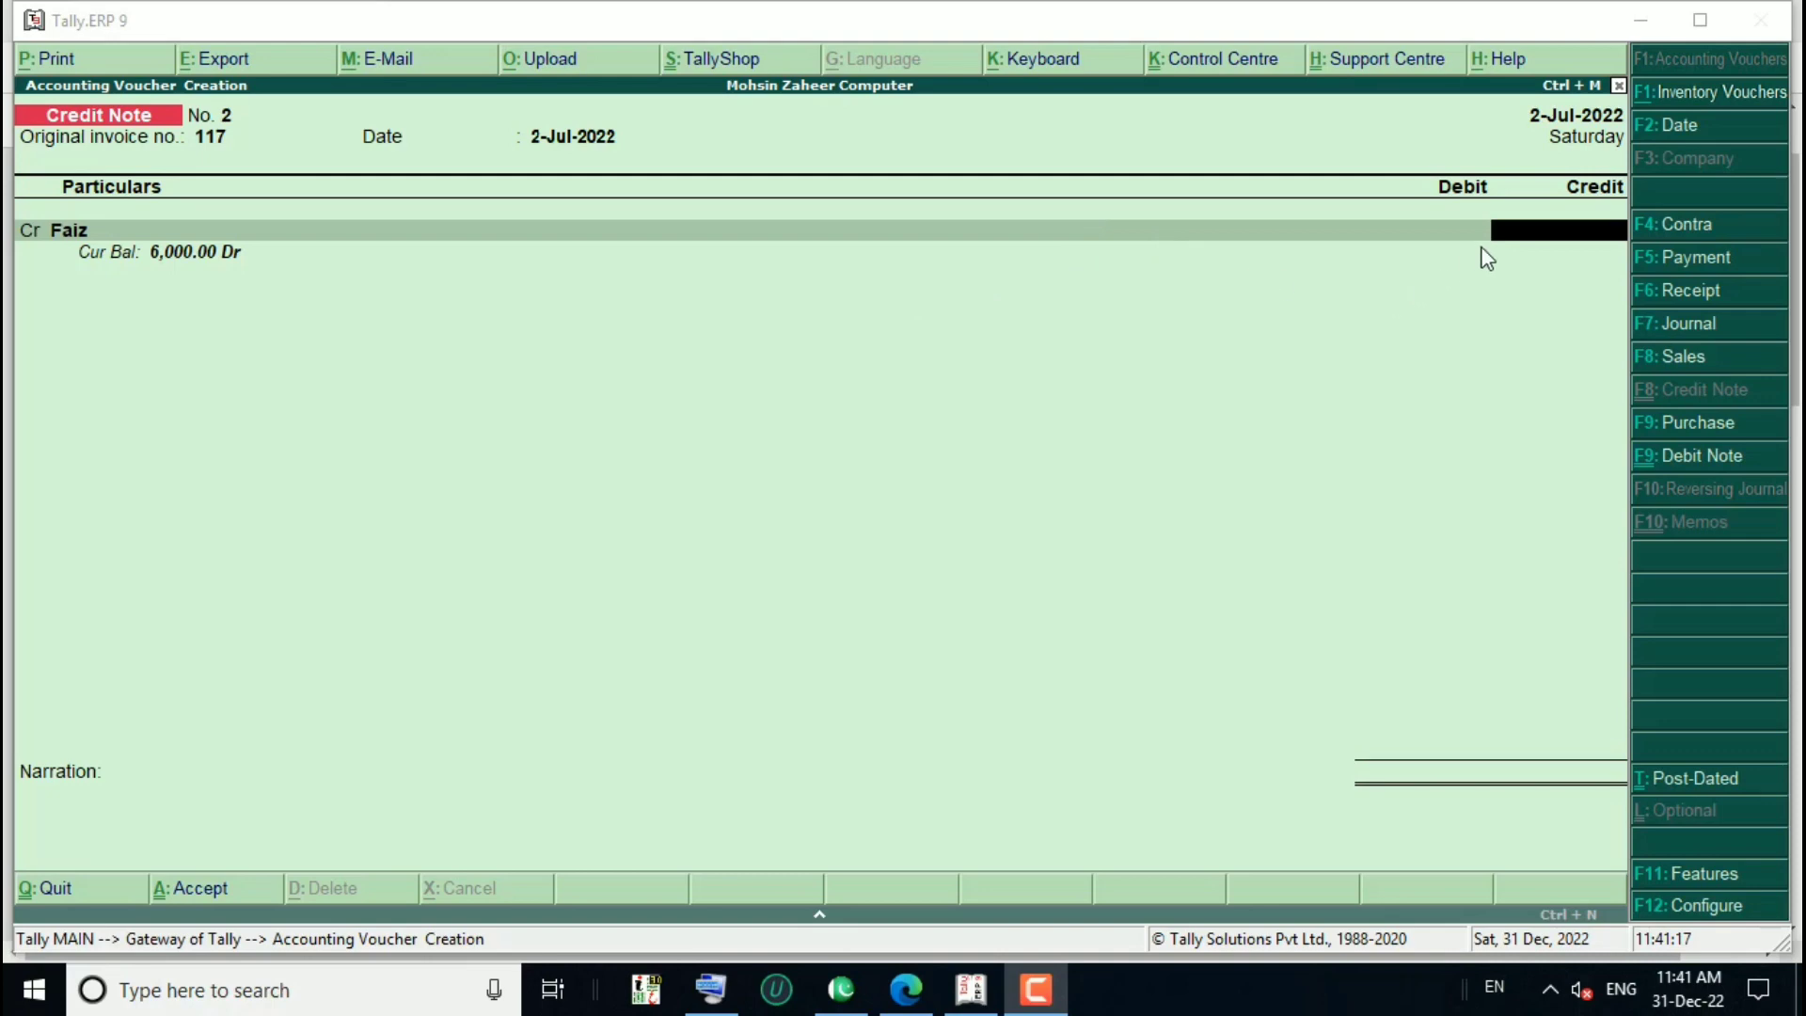
{"action": "left_click", "coordinate": [1059, 275]}
{"action": "type", "text": "1000"}
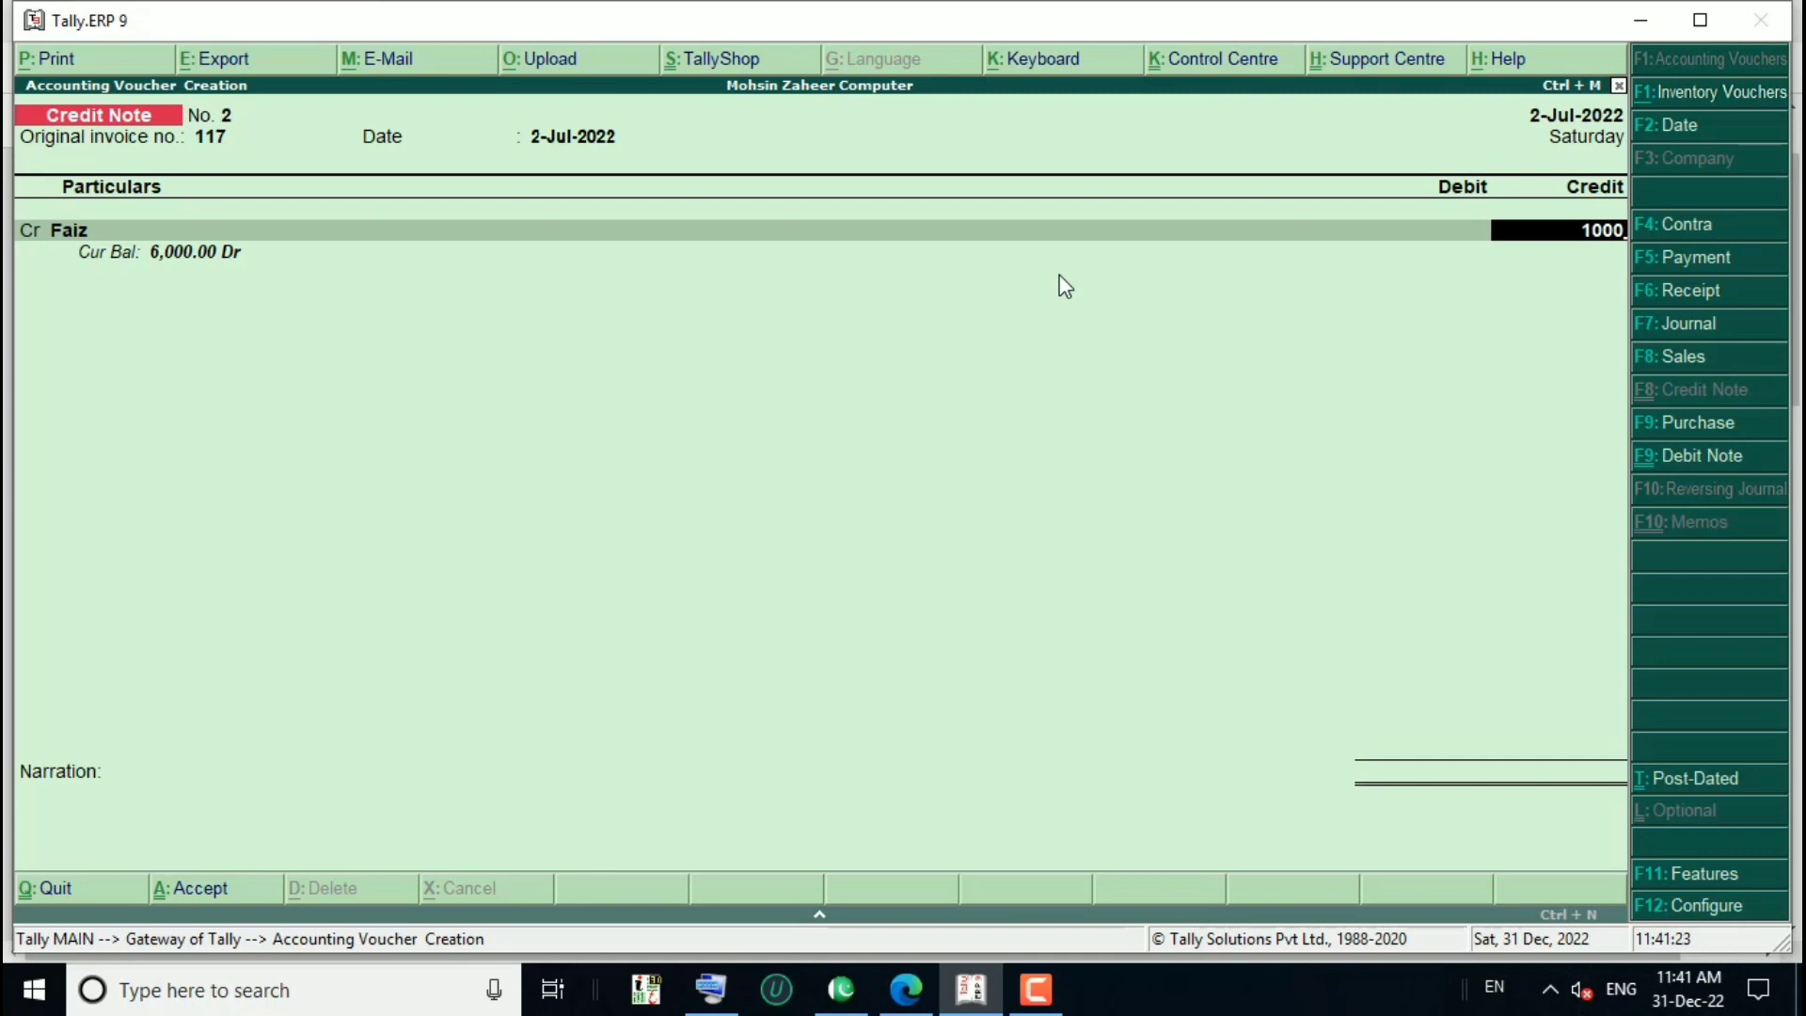
{"action": "key", "text": "Return"}
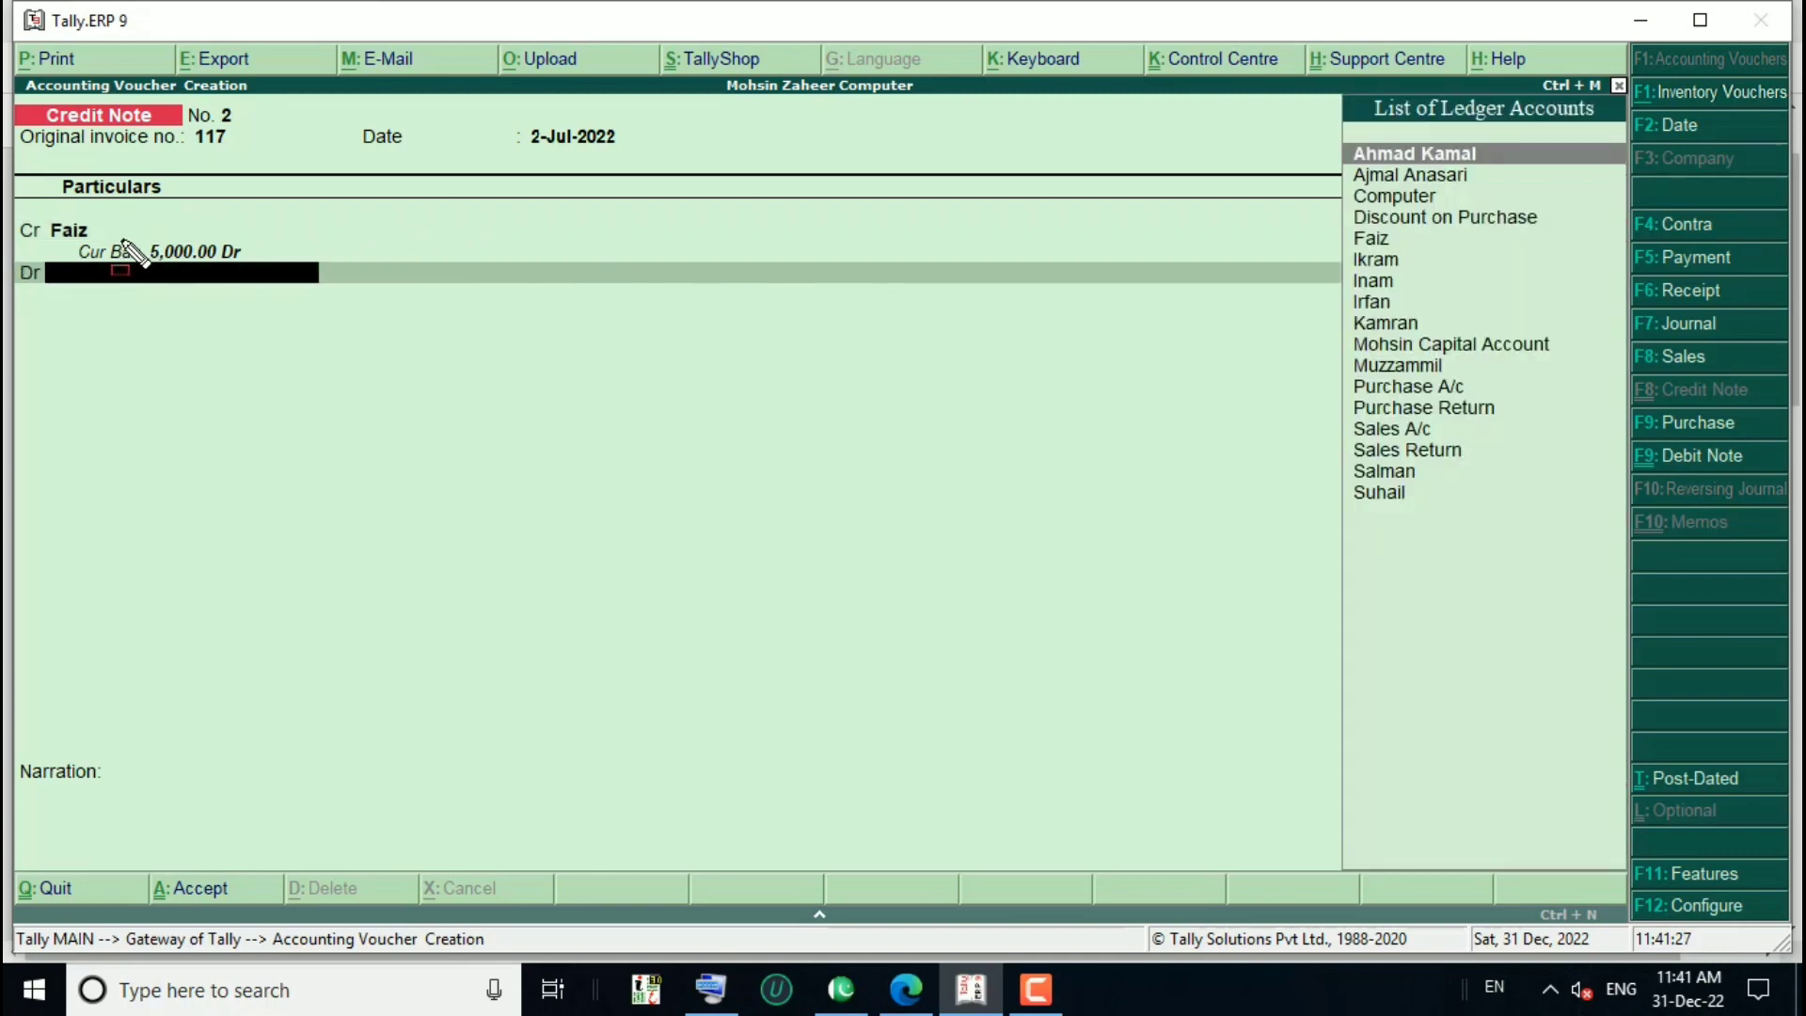
{"action": "mouse_move", "coordinate": [130, 231]}
{"action": "left_mouse_down"}
{"action": "mouse_move", "coordinate": [236, 275]}
{"action": "mouse_move", "coordinate": [293, 269]}
{"action": "left_mouse_up"}
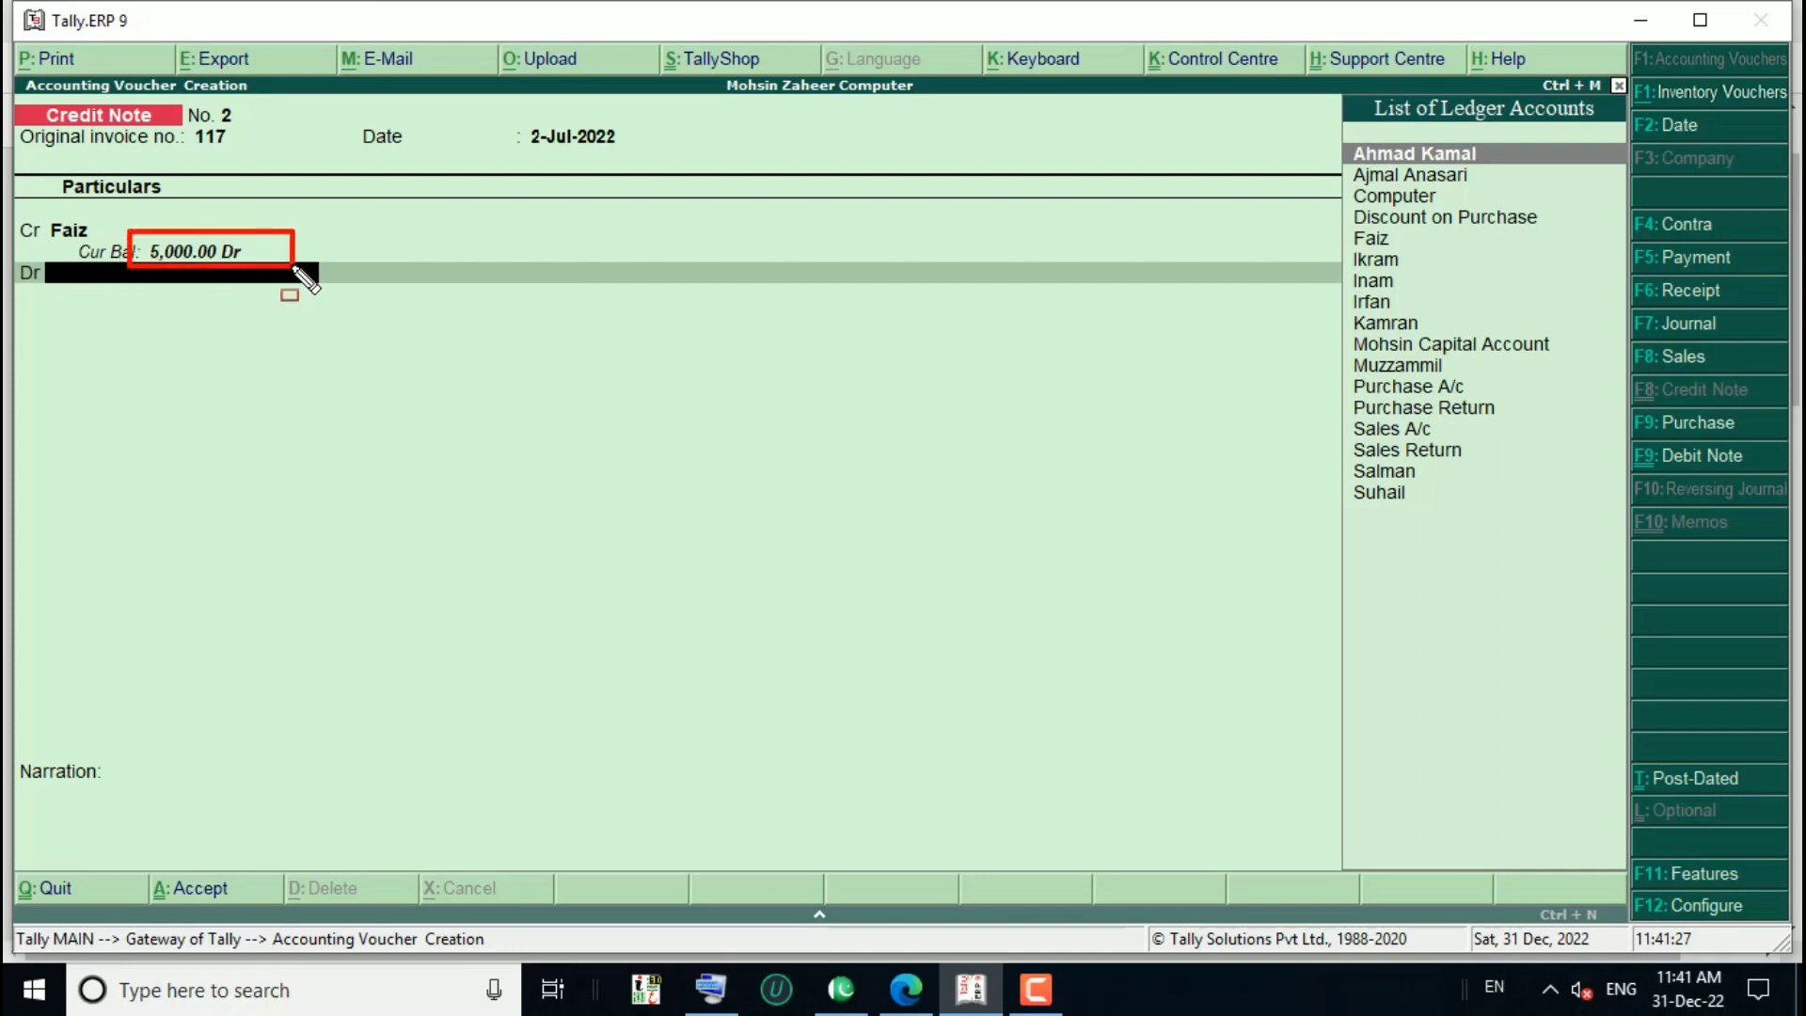
{"action": "key", "text": "Escape"}
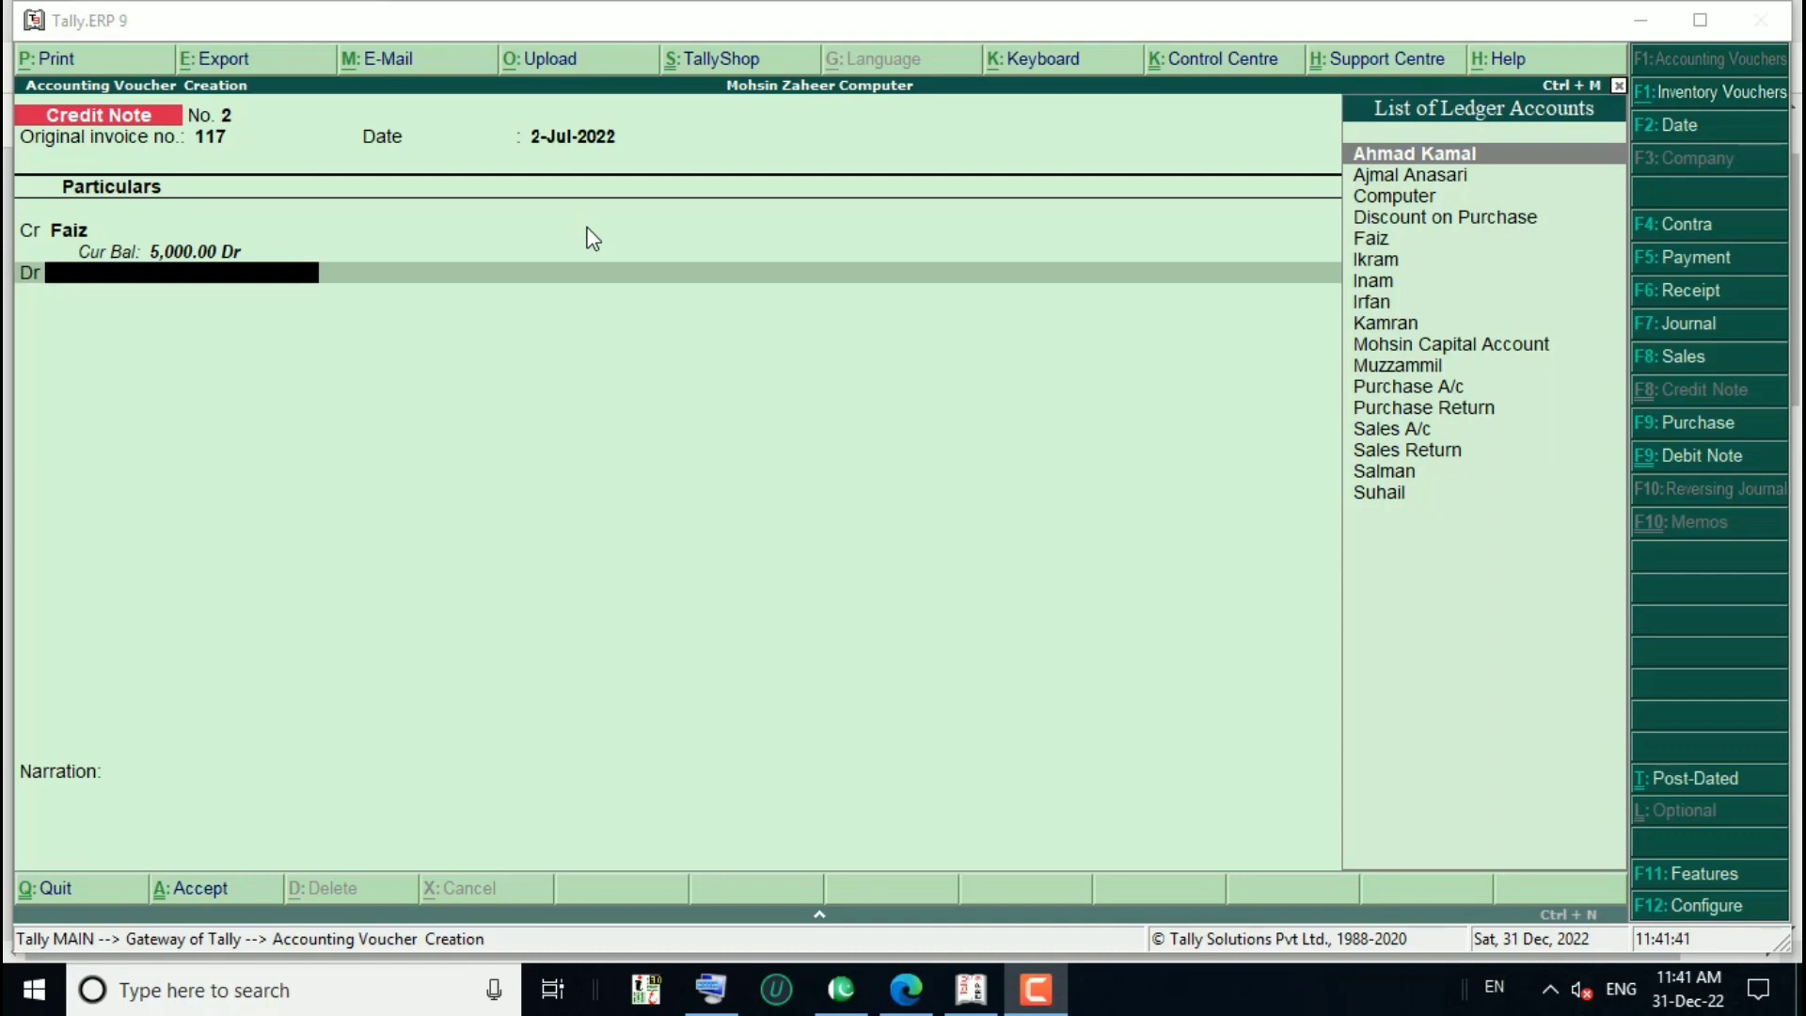
Select Sales Return as the debit ledger and skip its inventory allocation
{"action": "left_click", "coordinate": [585, 348]}
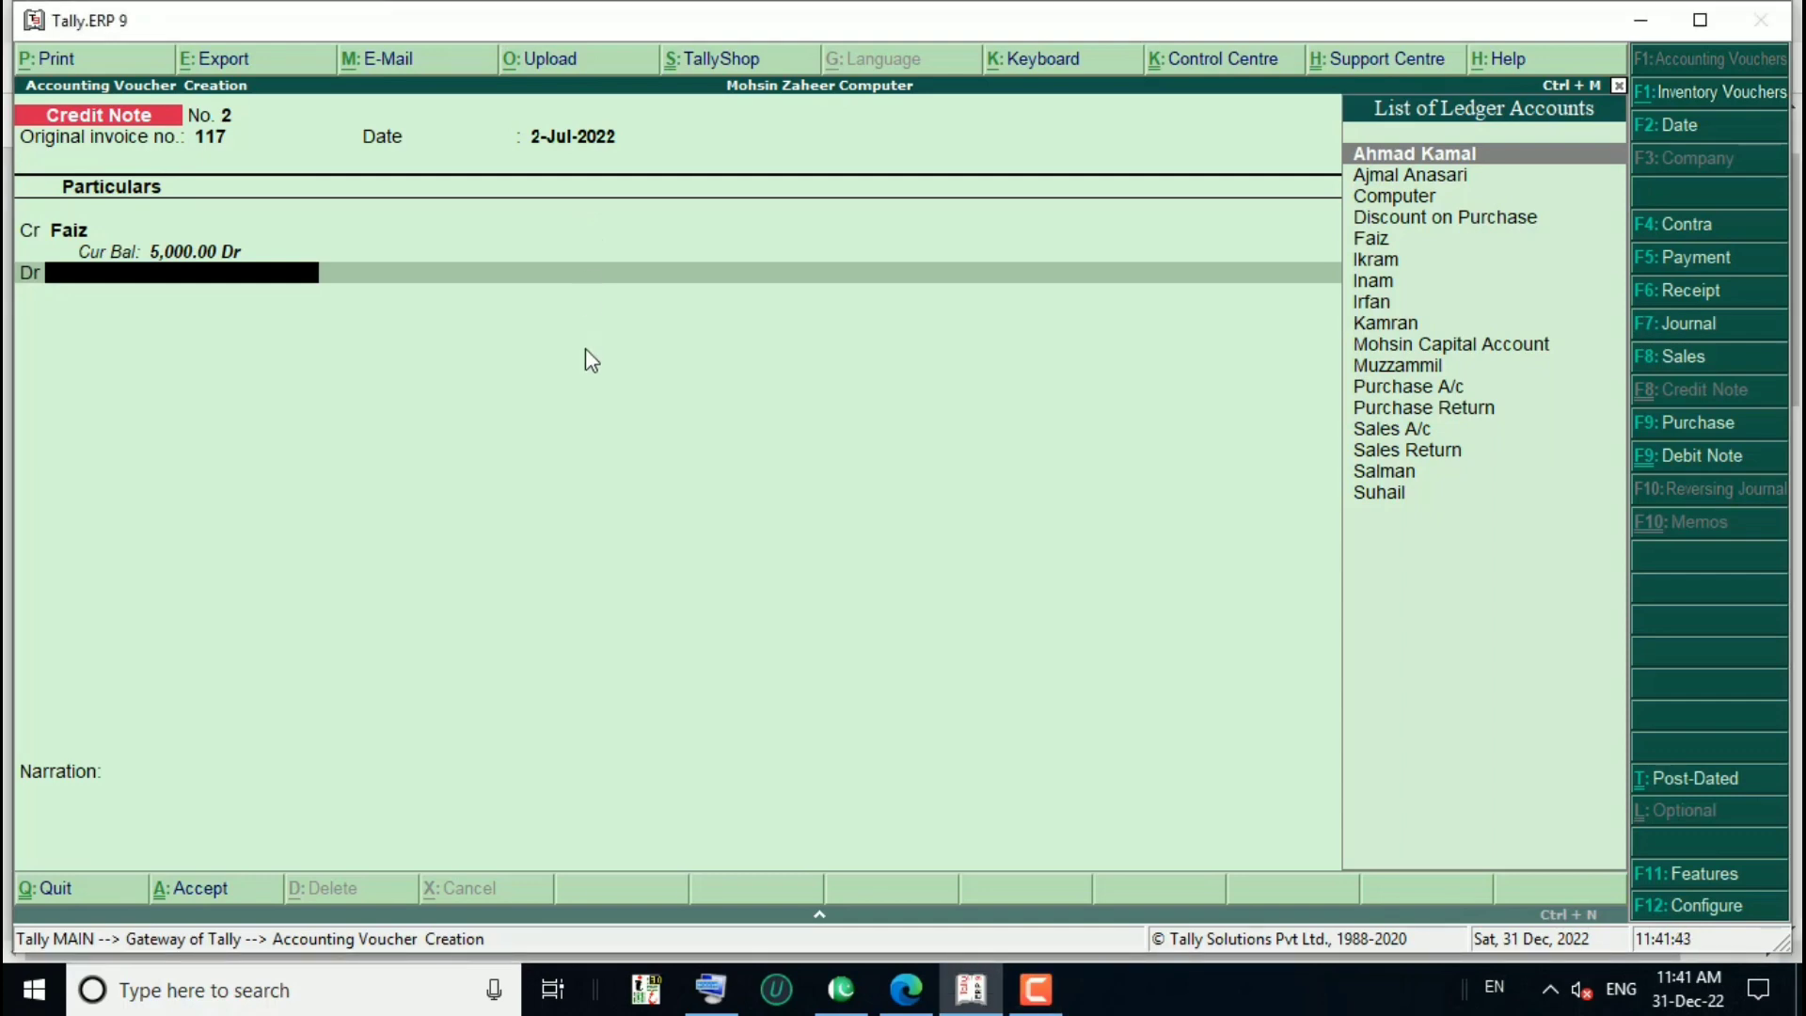
{"action": "key", "text": "Down"}
{"action": "key", "text": "Down"}
{"action": "key", "text": "Down"}
{"action": "key", "text": "Down"}
{"action": "key", "text": "Down"}
{"action": "key", "text": "Down"}
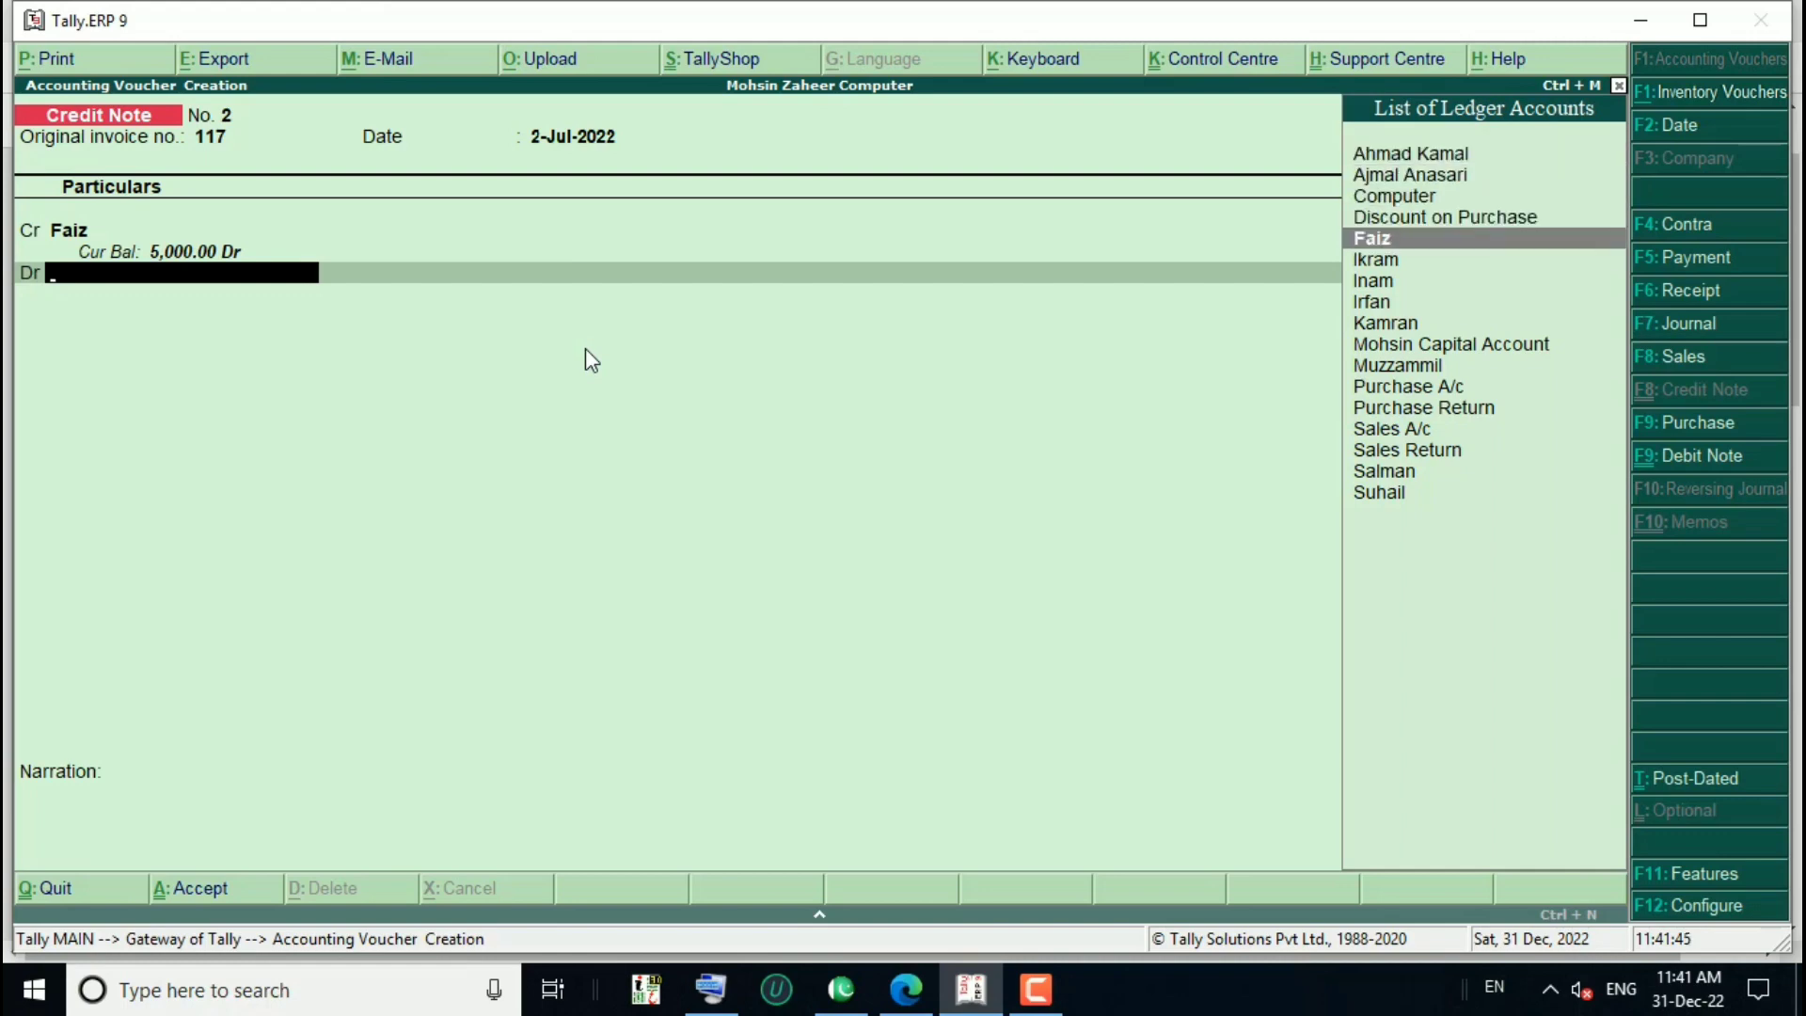
{"action": "key", "text": "Down"}
{"action": "key", "text": "Down"}
{"action": "key", "text": "Down"}
{"action": "key", "text": "Down"}
{"action": "key", "text": "Down"}
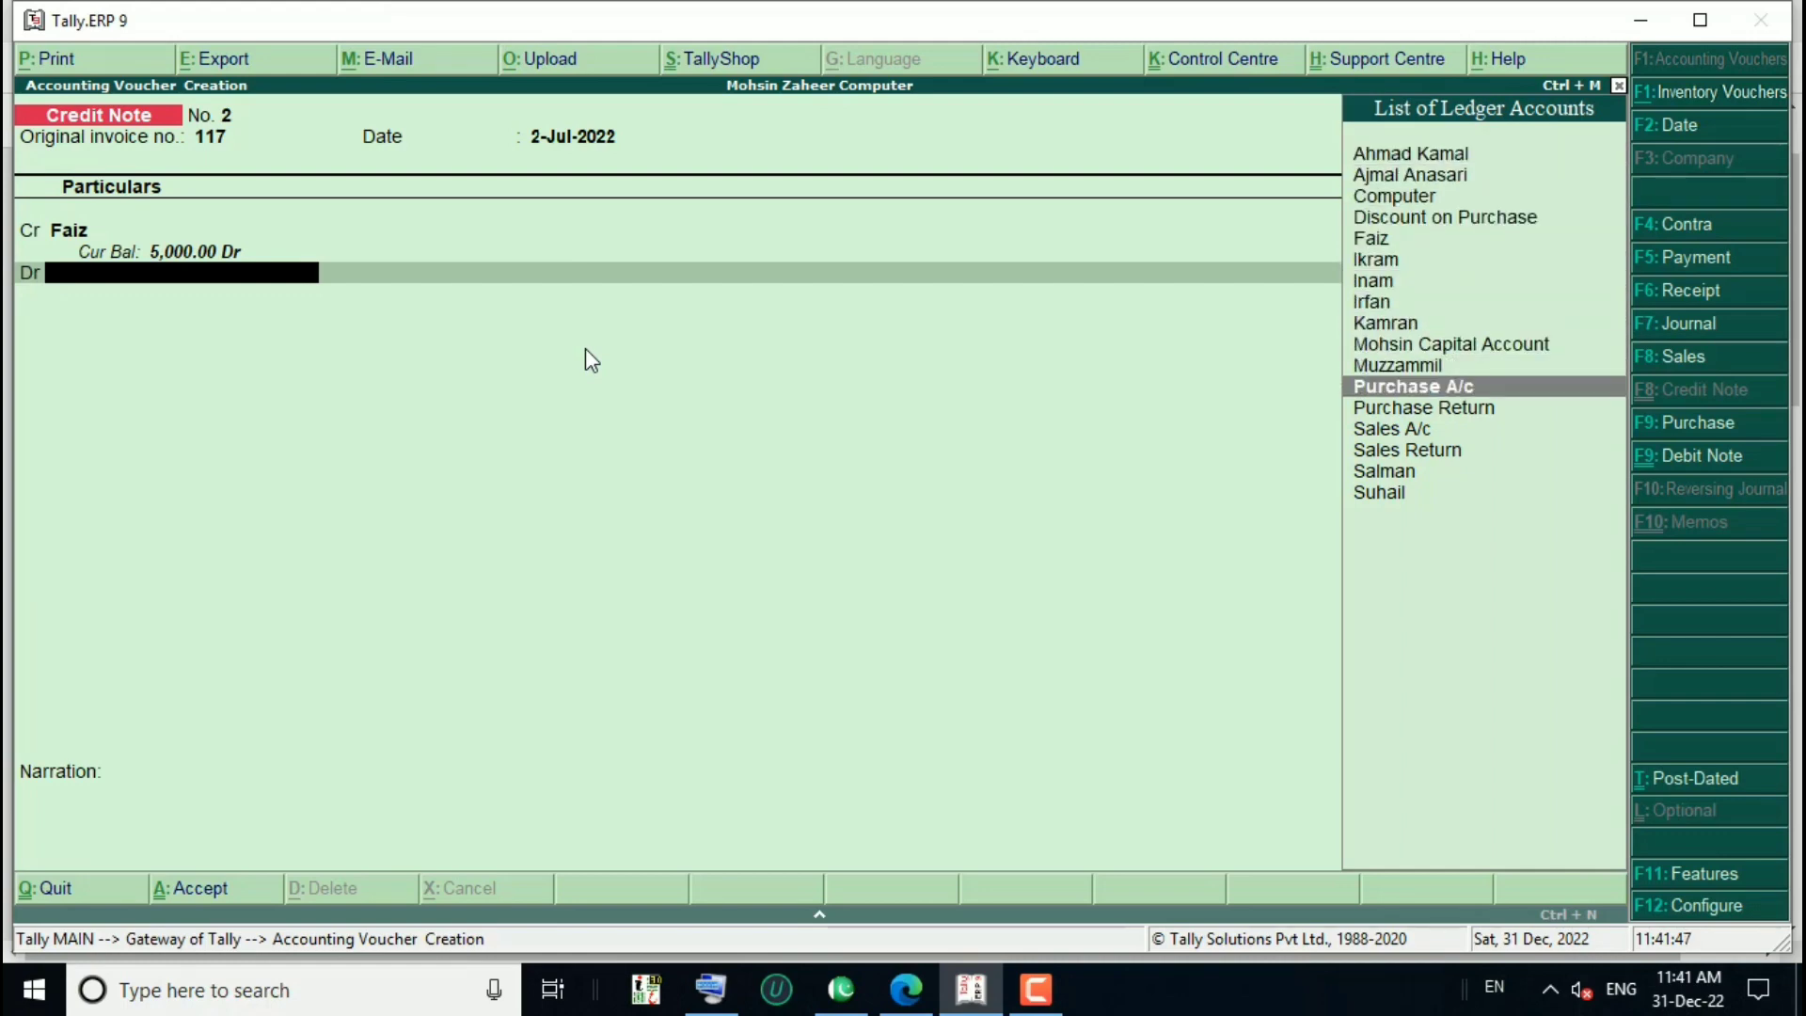
{"action": "key", "text": "Down"}
{"action": "key", "text": "Down"}
{"action": "key", "text": "Down"}
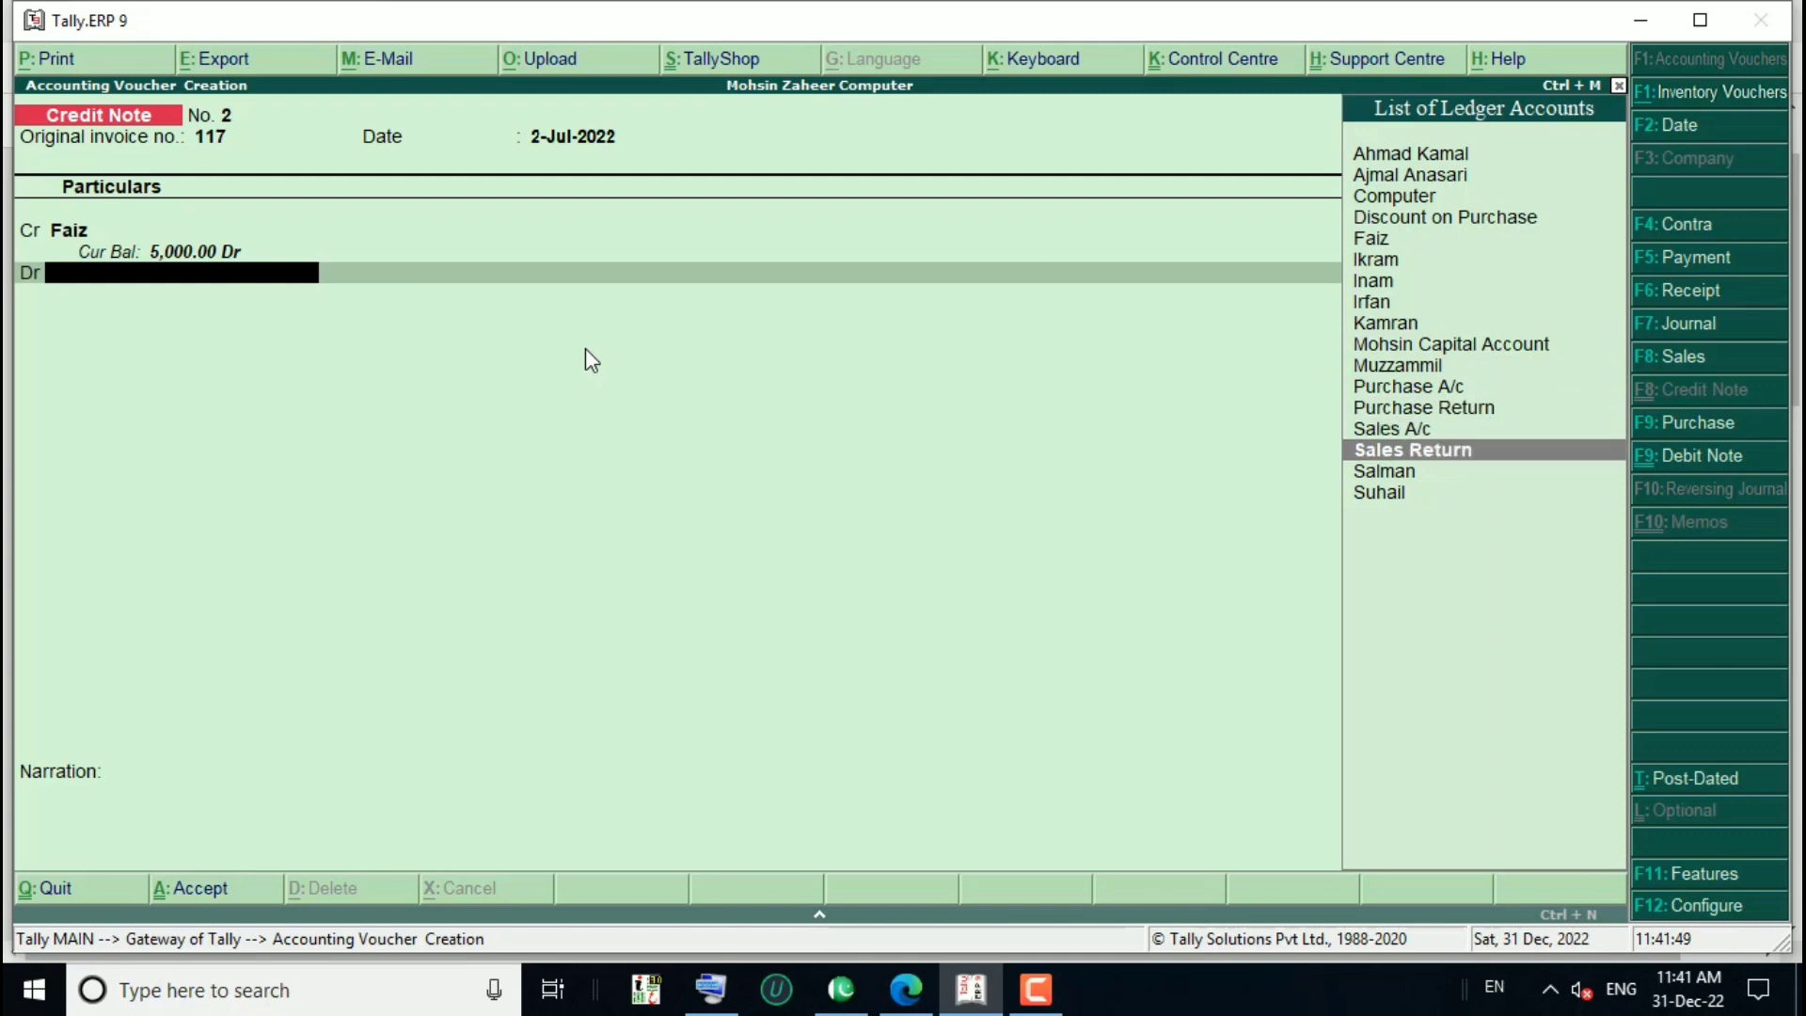
{"action": "key", "text": "Return"}
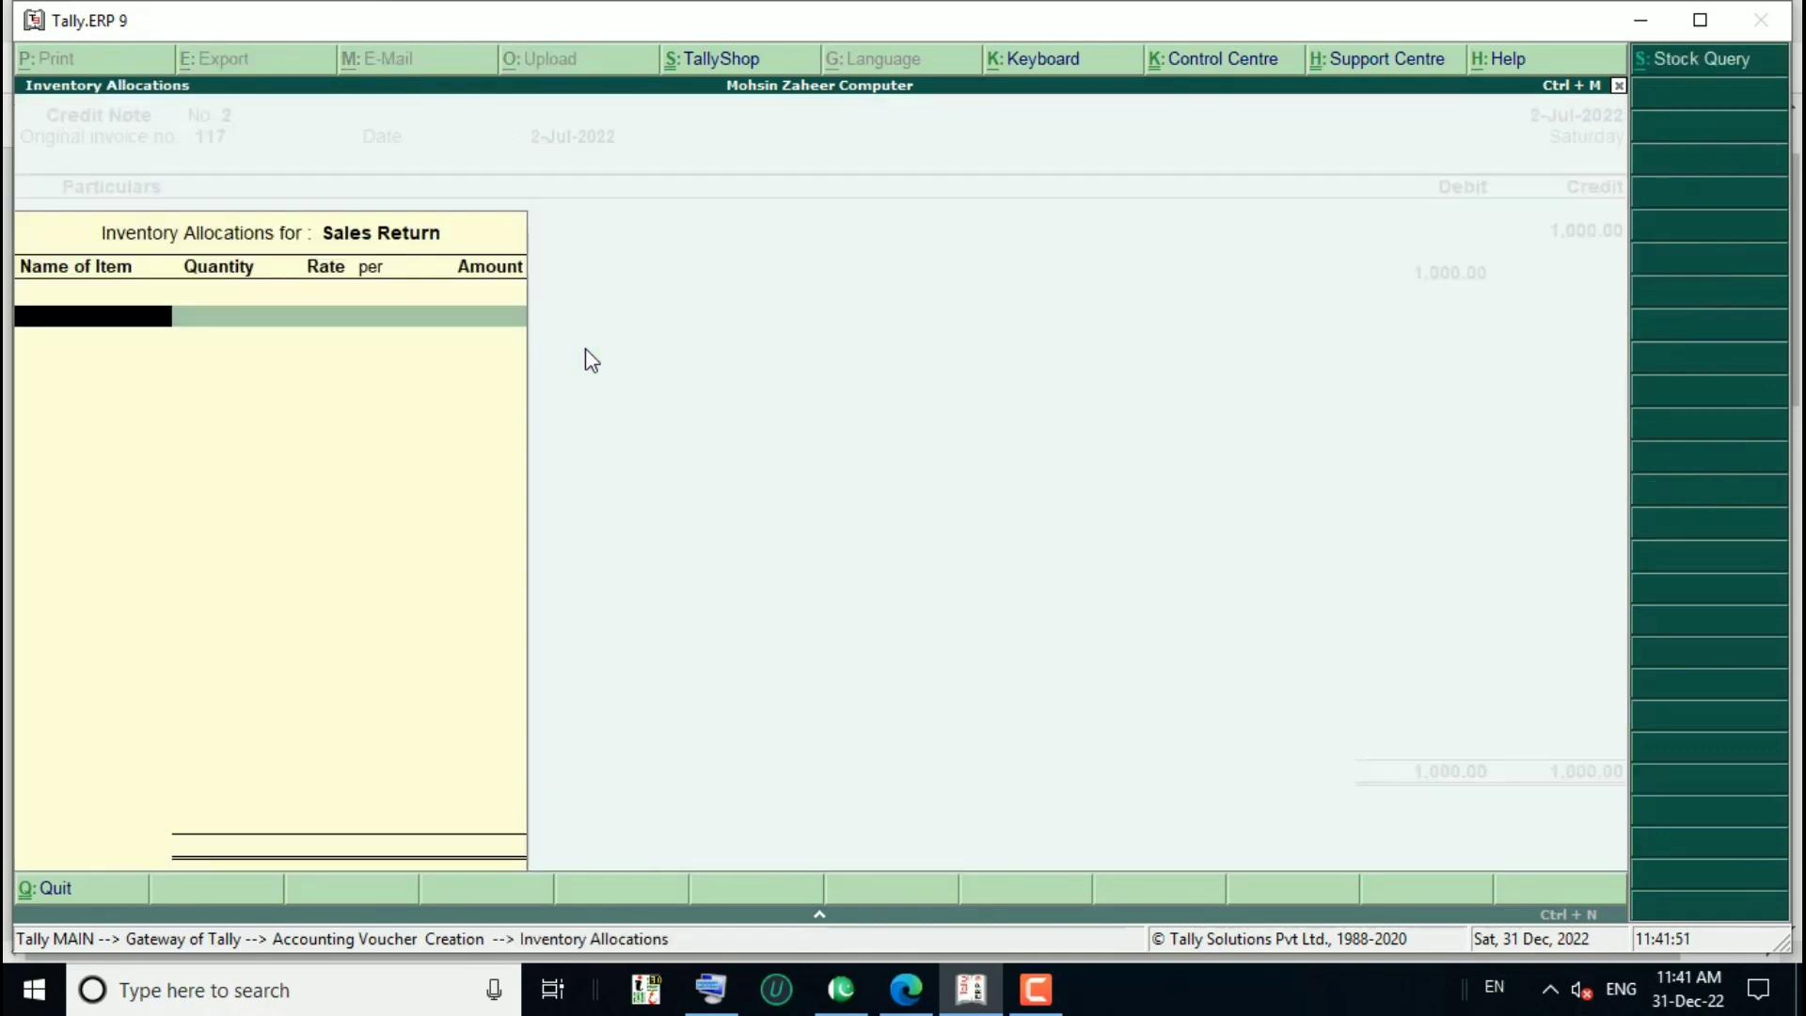
{"action": "key", "text": "Return"}
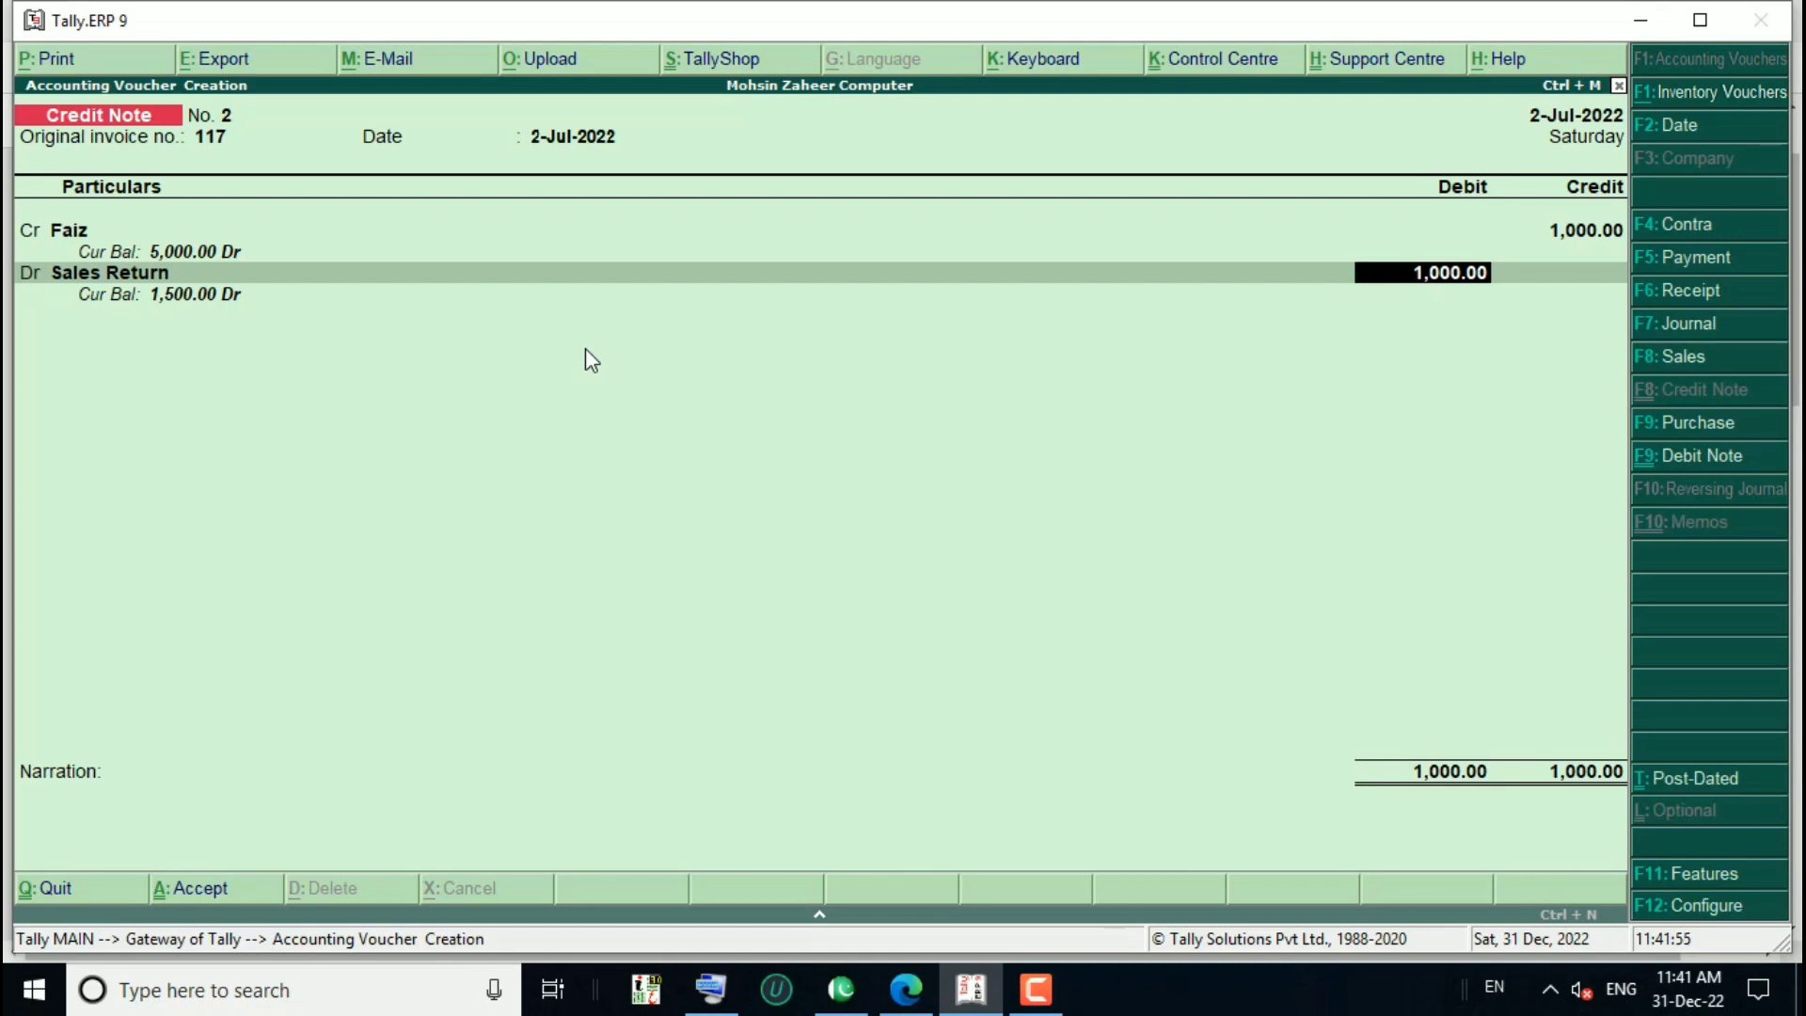
Accept 1,000.00 as the Sales Return debit and save the second credit note without a narration
{"action": "key", "text": "Return"}
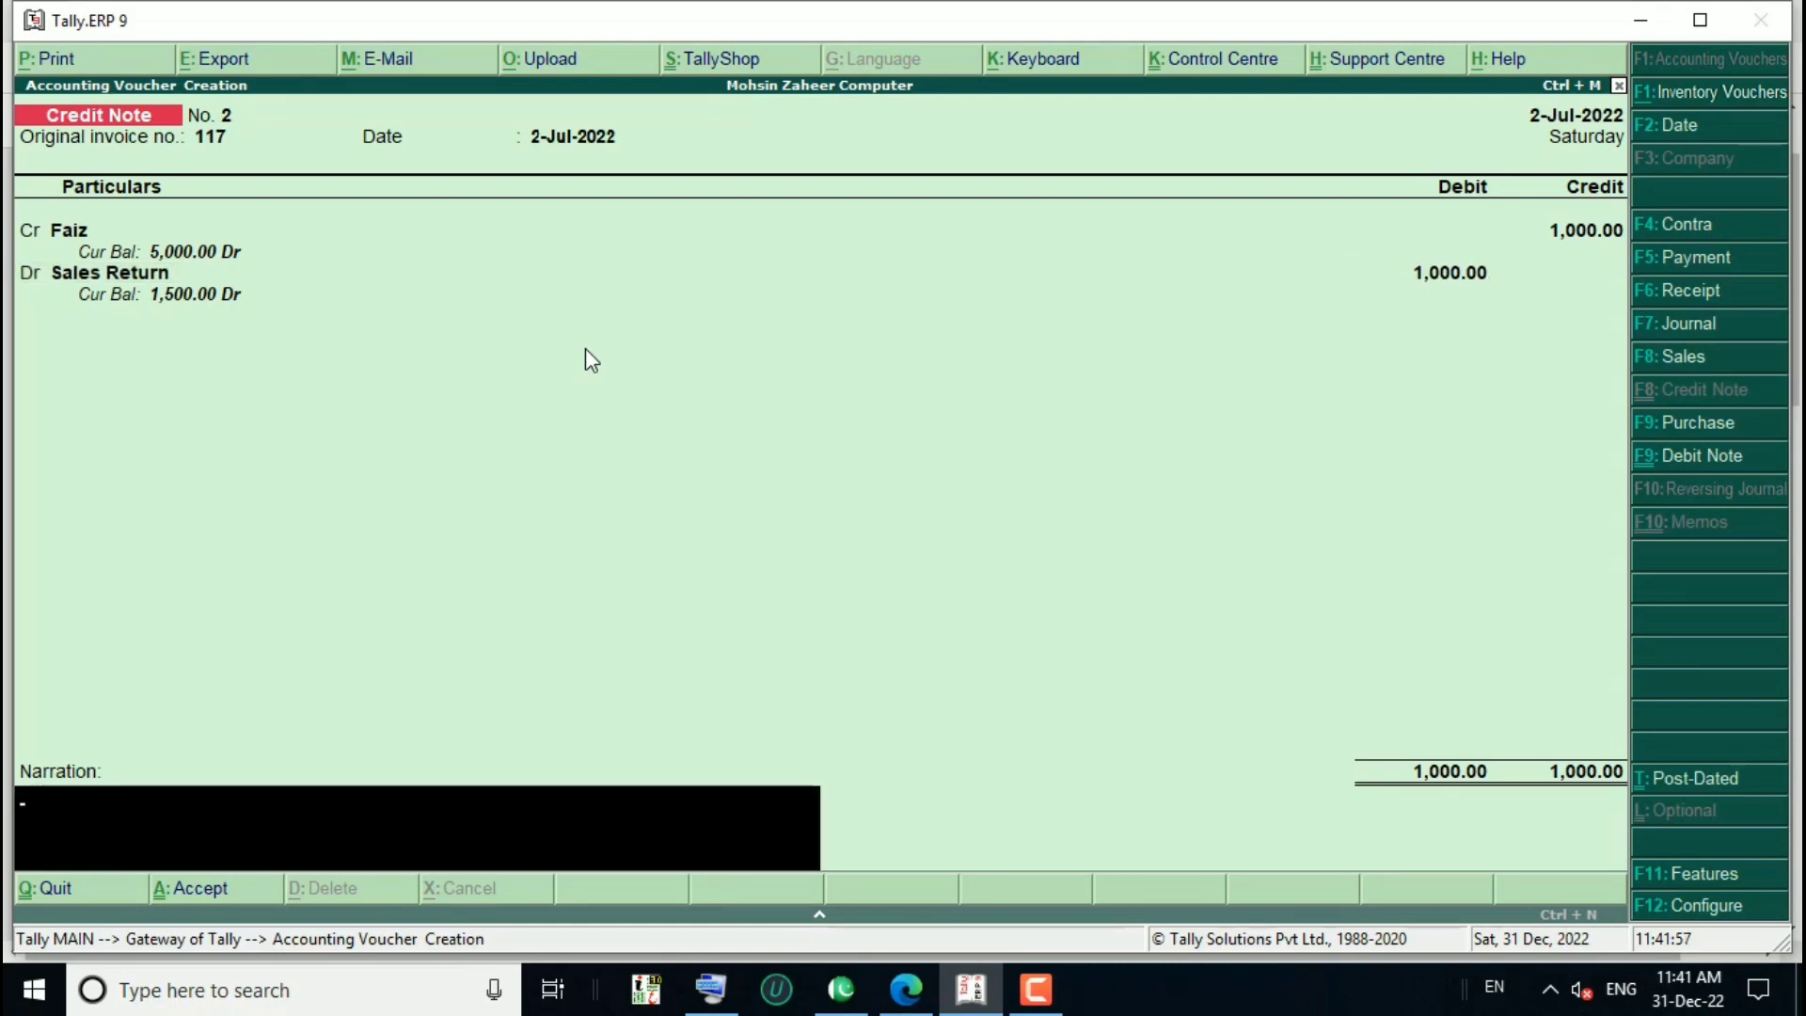
{"action": "key", "text": "Return"}
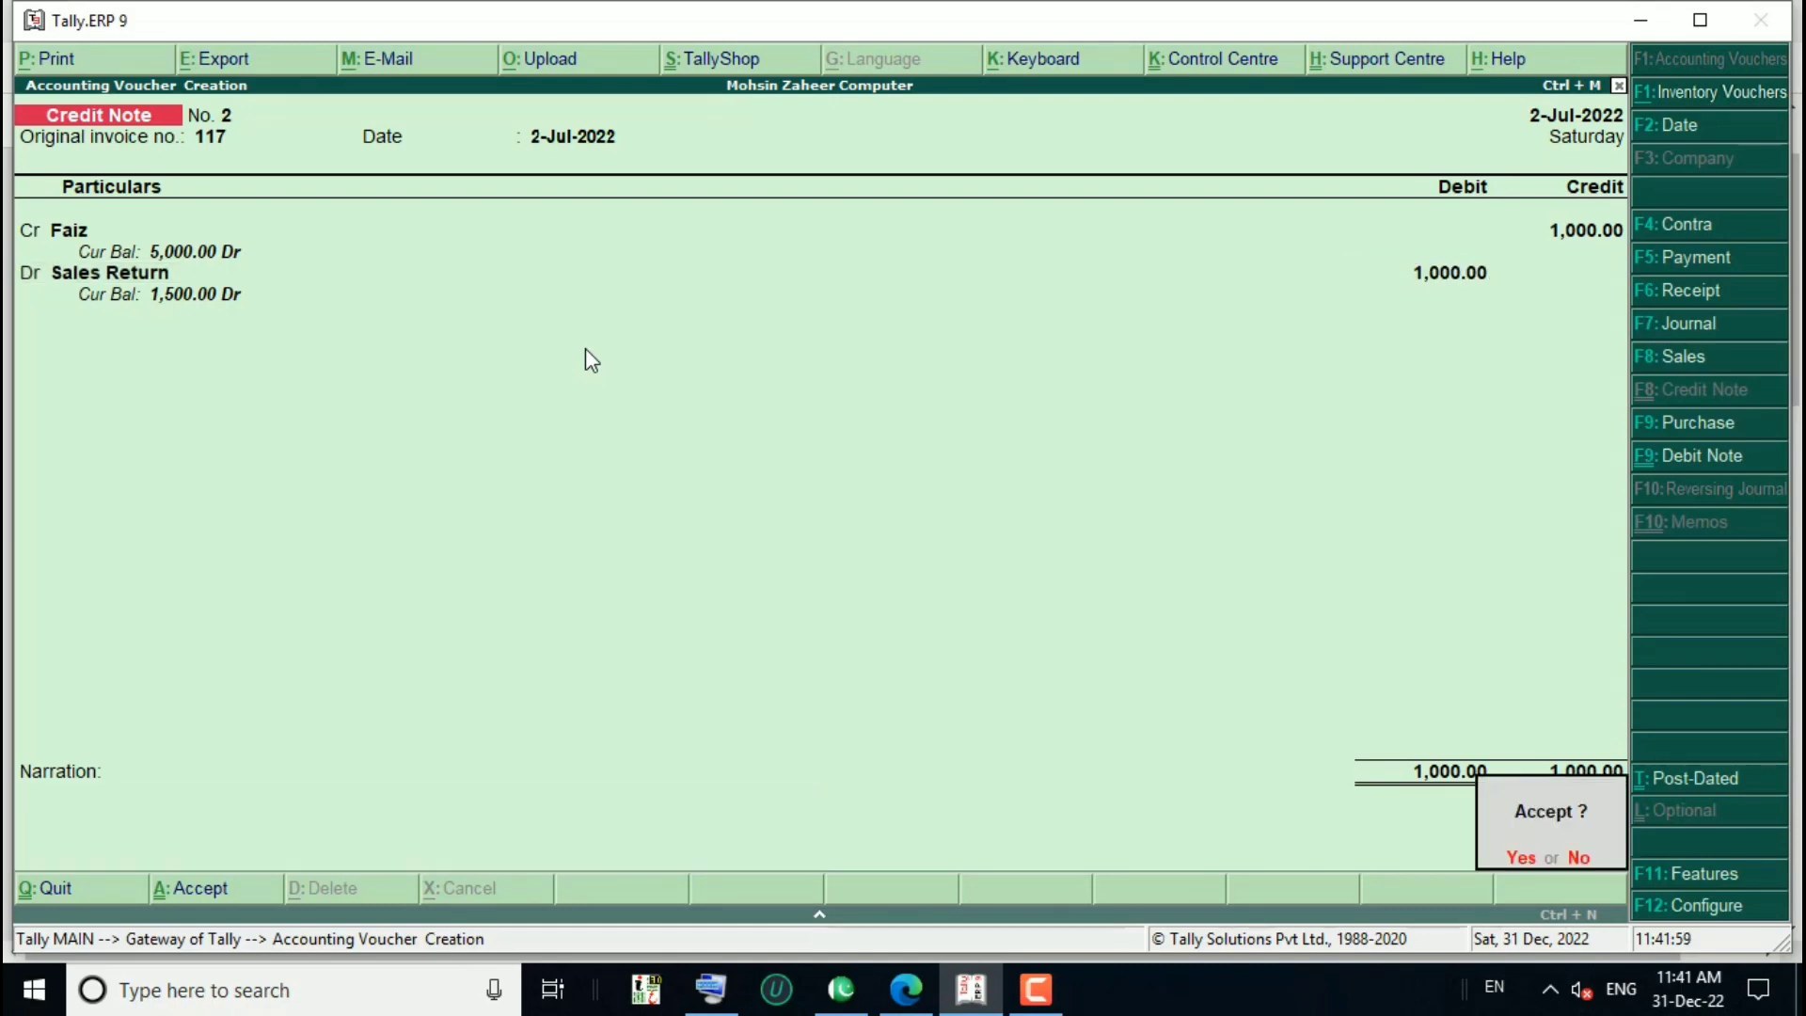
{"action": "key", "text": "Return"}
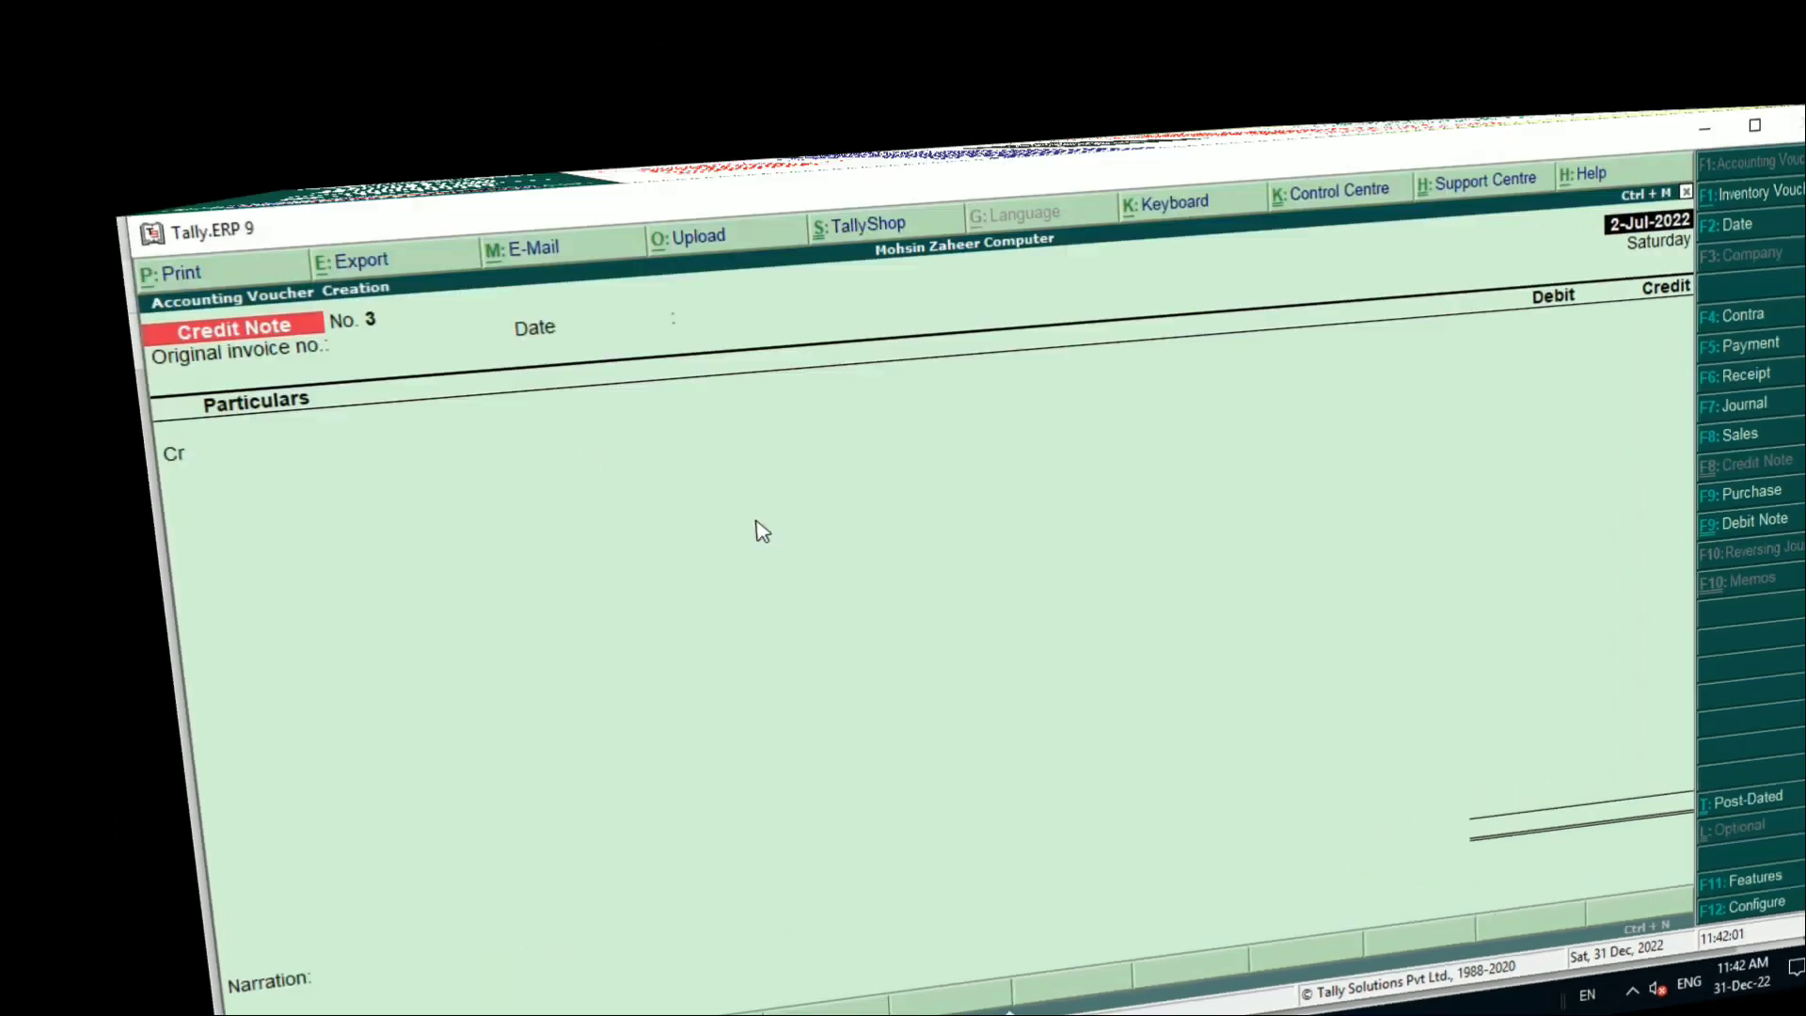